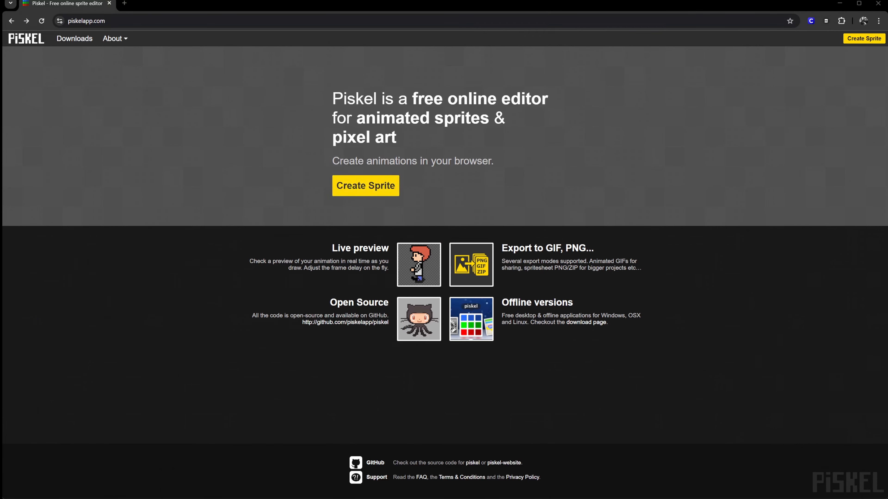
Create a new sprite and draw a jagged closed black outline, about 21 by 11 pixels, in the canvas's upper half with the Pen tool
click(373, 188)
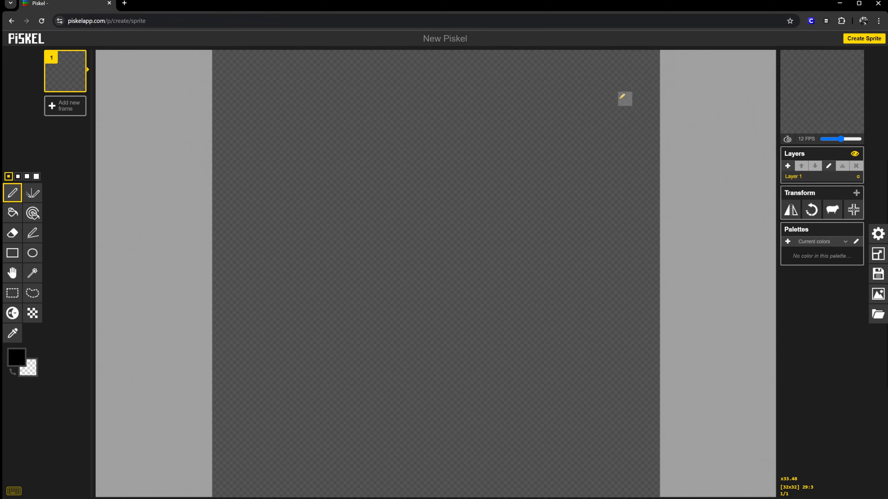
mouse_move(303, 140)
mouse_down()
mouse_move(573, 139)
mouse_move(538, 263)
mouse_move(430, 233)
mouse_move(381, 268)
mouse_move(341, 265)
mouse_move(295, 188)
mouse_move(302, 154)
mouse_up()
Dot single black pixels in a row above the outline and in a column down its right side
click(260, 84)
click(289, 85)
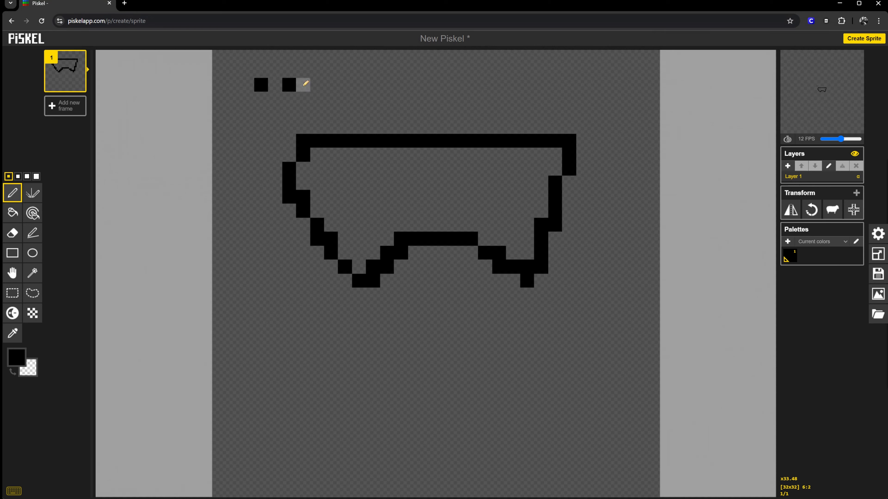
click(359, 85)
click(415, 85)
click(456, 85)
click(499, 85)
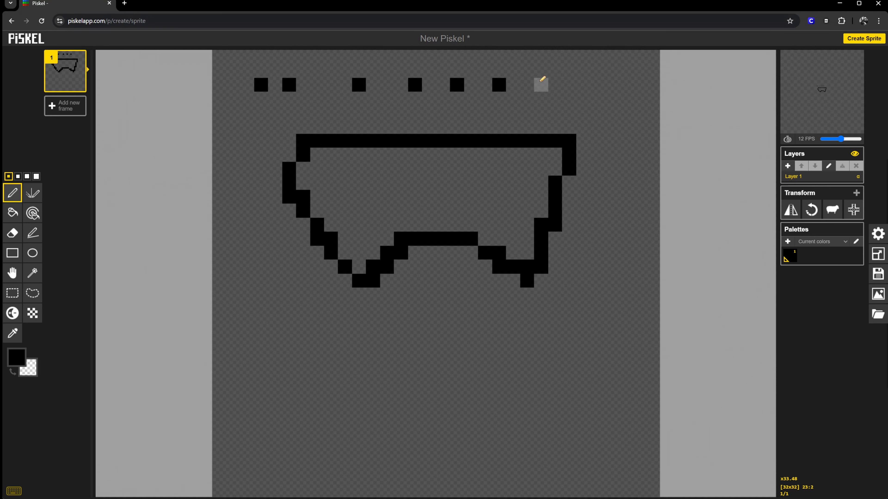
click(541, 84)
click(568, 85)
click(611, 85)
click(611, 127)
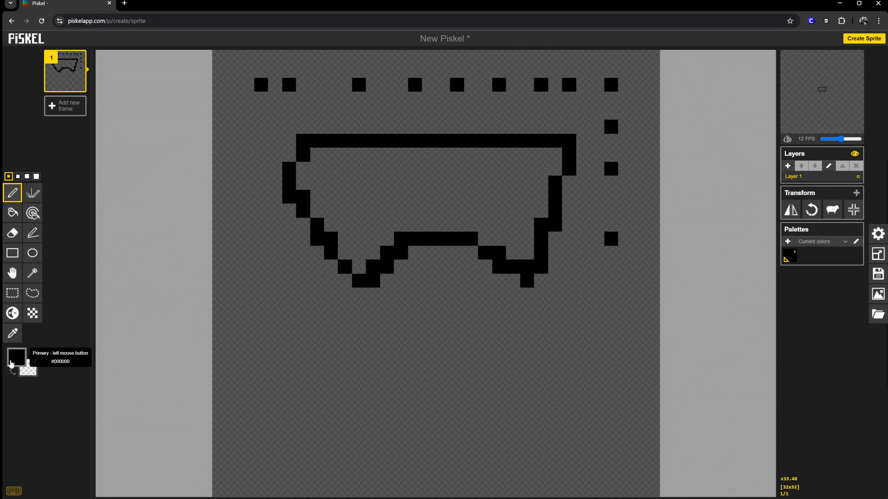
Set the primary colour to purple #6017b9 and draw a small closed outline, about 11 by 8 pixels, below the black shape's left end
click(27, 374)
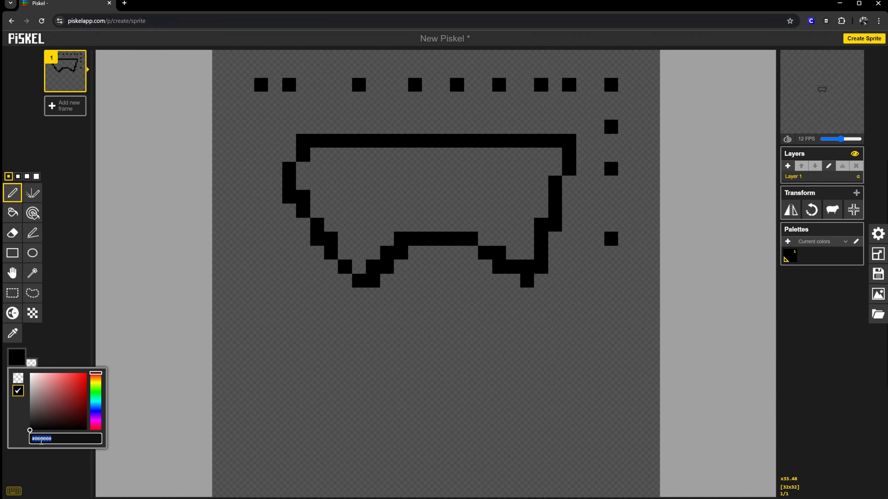
drag(73, 428, 96, 420)
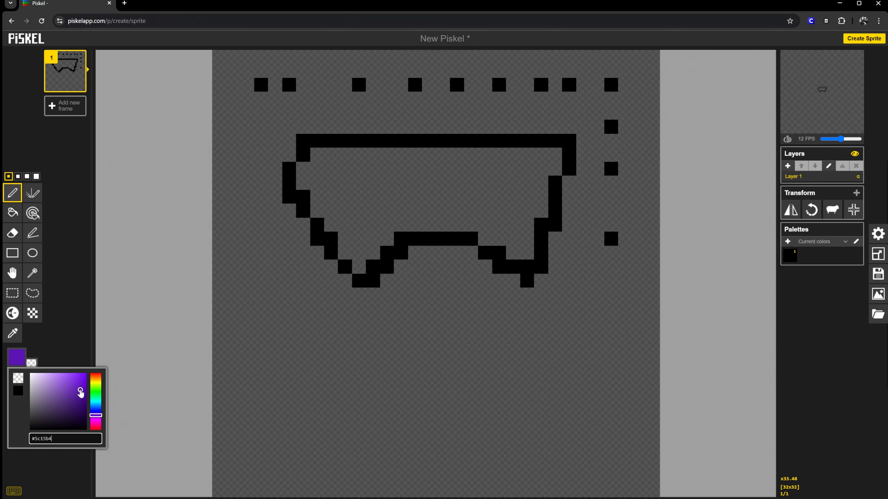
mouse_move(289, 338)
mouse_down()
mouse_move(311, 335)
mouse_move(371, 374)
mouse_move(275, 403)
mouse_move(275, 306)
mouse_up()
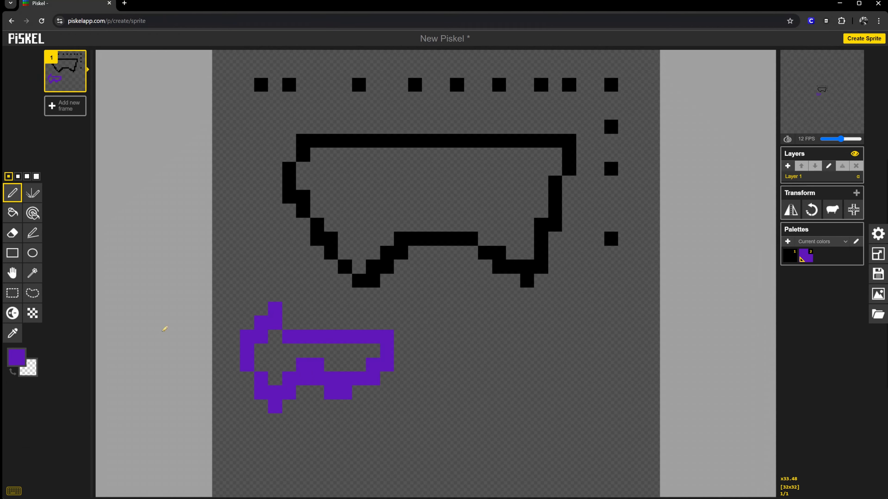
Set the primary colour to lighter purple #6937a7 and shade the upper interior of the small purple outline
click(16, 357)
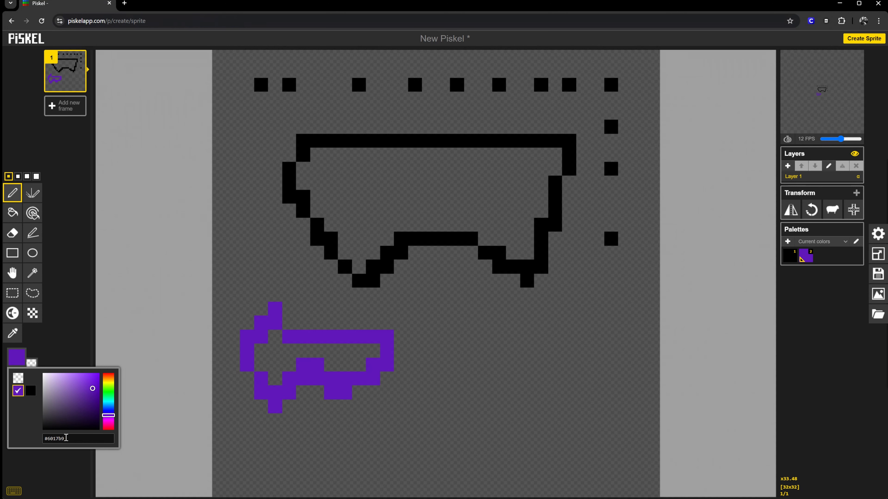
drag(66, 438, 42, 443)
click(80, 391)
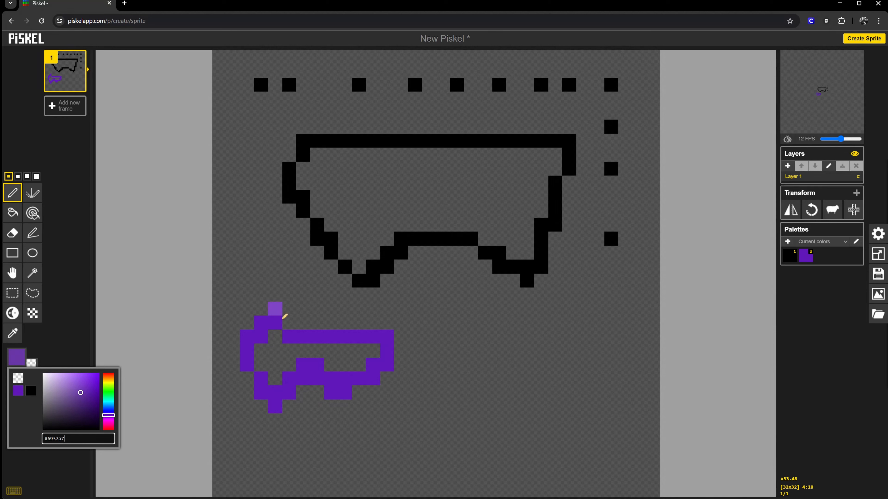
click(278, 338)
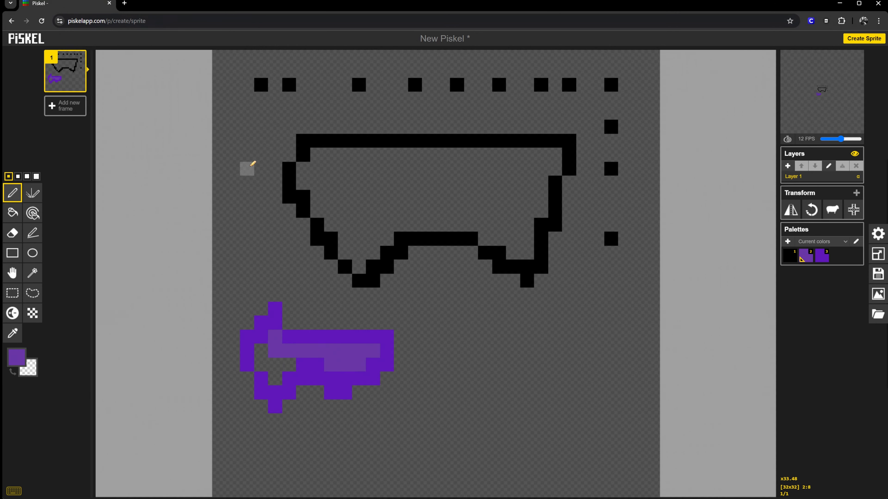
Paint a solid lighter-purple block left of the black outline and a wide band over the row of black dots
mouse_move(275, 237)
mouse_down()
mouse_move(263, 133)
mouse_move(244, 146)
mouse_move(232, 223)
mouse_move(241, 274)
mouse_up()
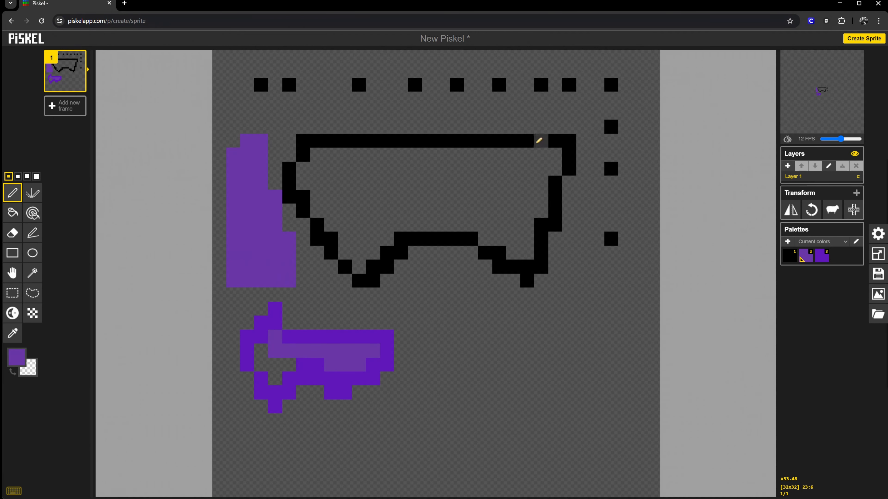
mouse_move(232, 82)
mouse_down()
mouse_move(218, 83)
mouse_move(638, 86)
mouse_move(278, 91)
mouse_move(341, 103)
mouse_up()
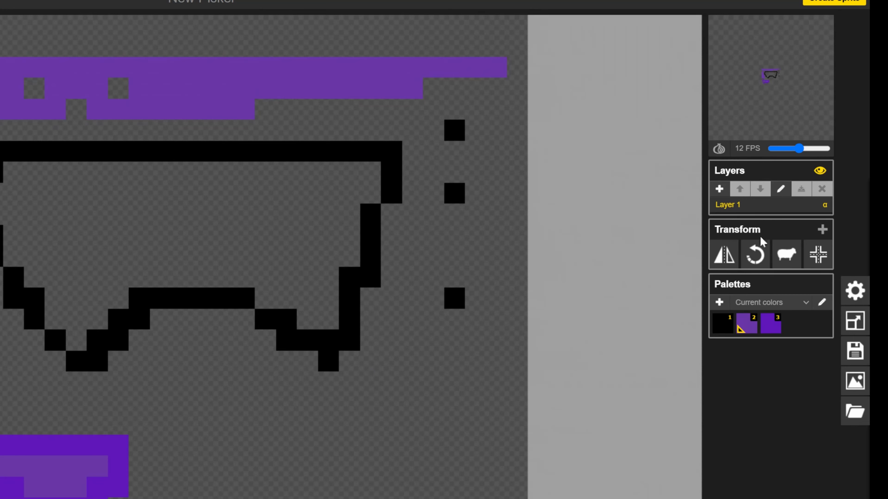
Resize the canvas to 64 by 64 px with the aspect ratio maintained
click(854, 330)
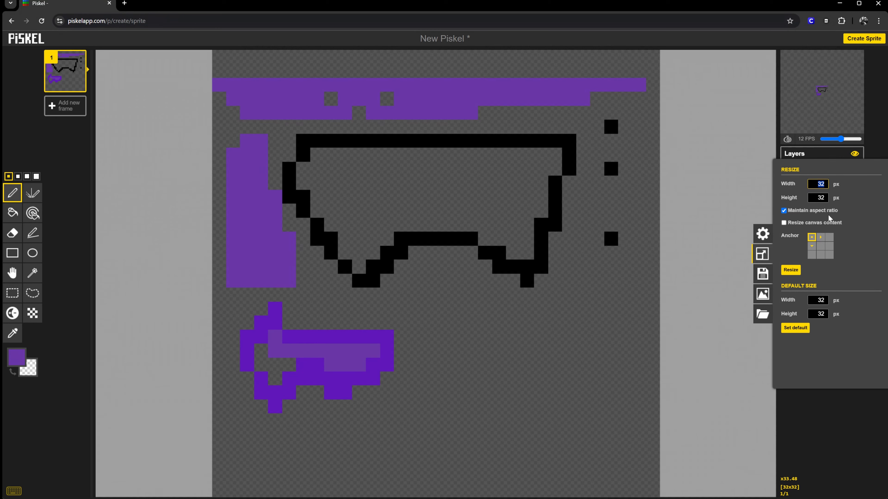
text(64)
click(789, 271)
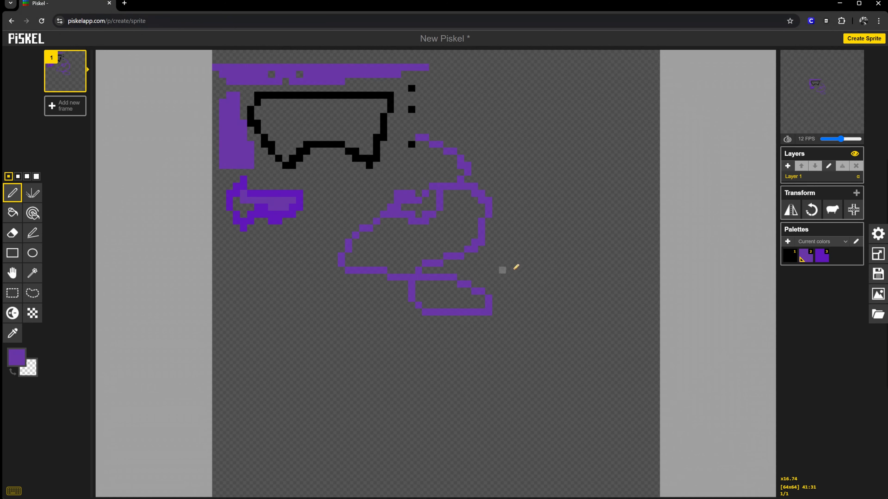
Resize the canvas back to 32 by 32 px
click(877, 254)
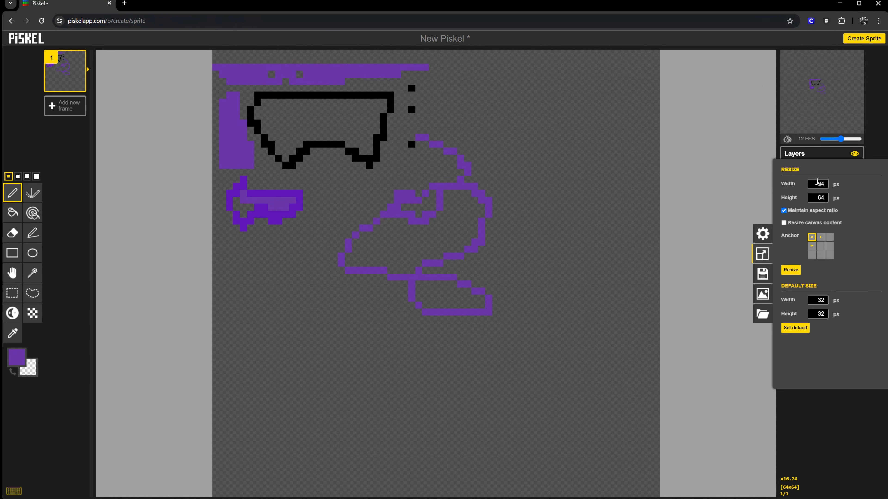
text(32)
key(Return)
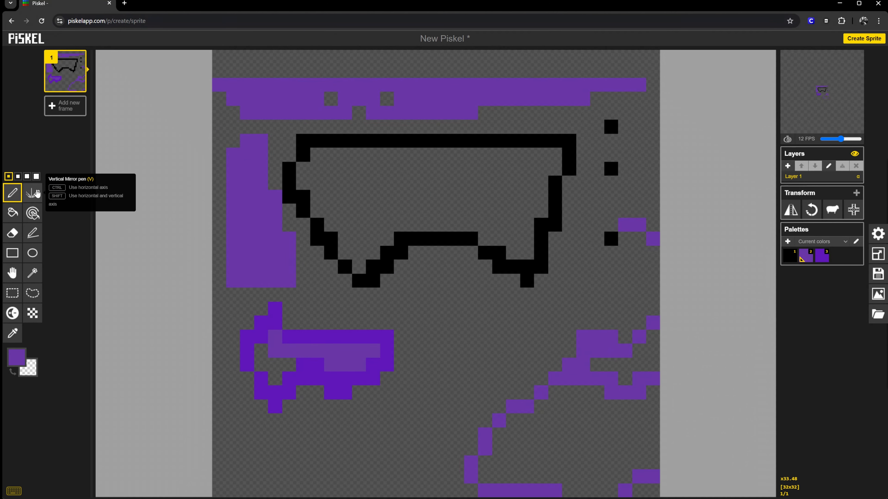
Draw a symmetrical lighter-purple figure over the black outline with the Vertical Mirror pen
click(28, 200)
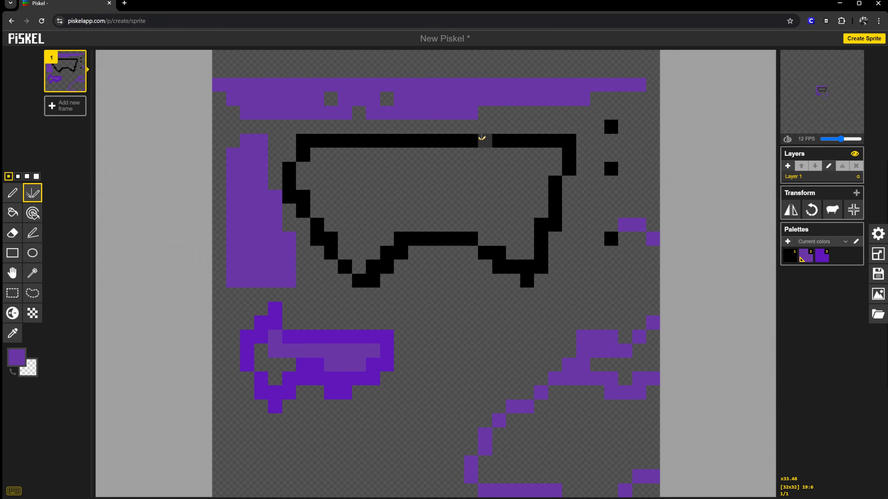
mouse_move(484, 140)
mouse_down()
mouse_move(471, 230)
mouse_move(444, 261)
mouse_move(434, 333)
mouse_move(452, 352)
mouse_move(495, 367)
mouse_move(545, 342)
mouse_move(589, 274)
mouse_move(560, 221)
mouse_move(572, 159)
mouse_move(557, 140)
mouse_up()
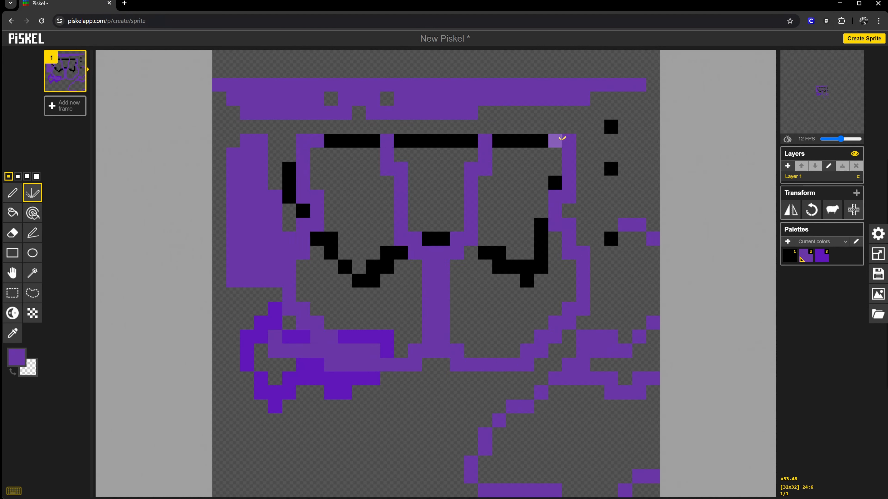
Set the primary colour to red #ff1919 and mirror-draw two 2-by-2-pixel eyes and a horizontal mouth bar below the black outline
click(16, 356)
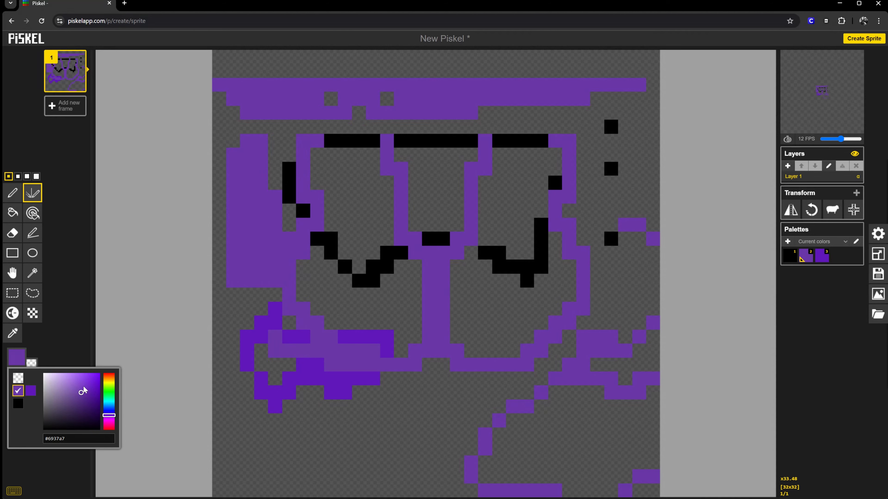
drag(97, 384, 94, 373)
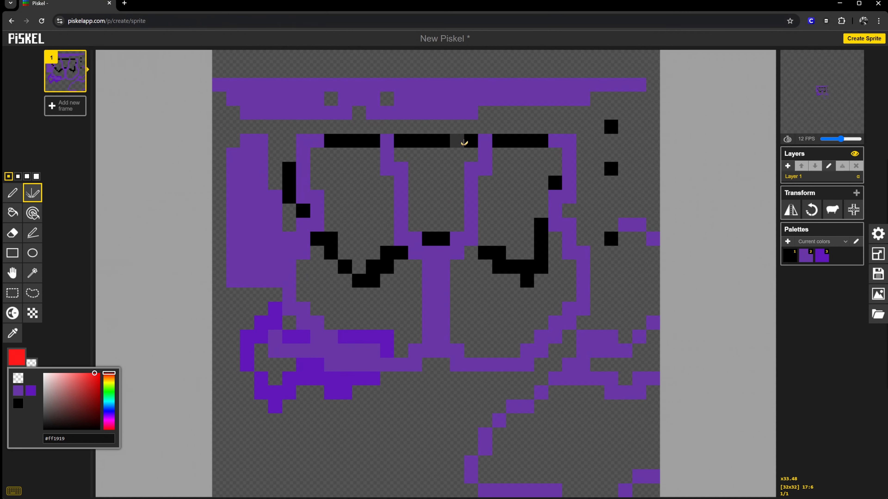
drag(512, 156, 507, 150)
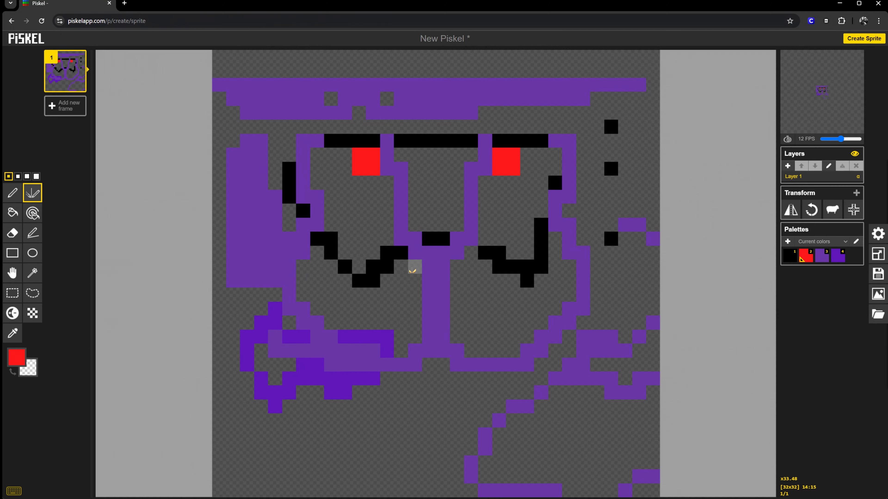
click(358, 290)
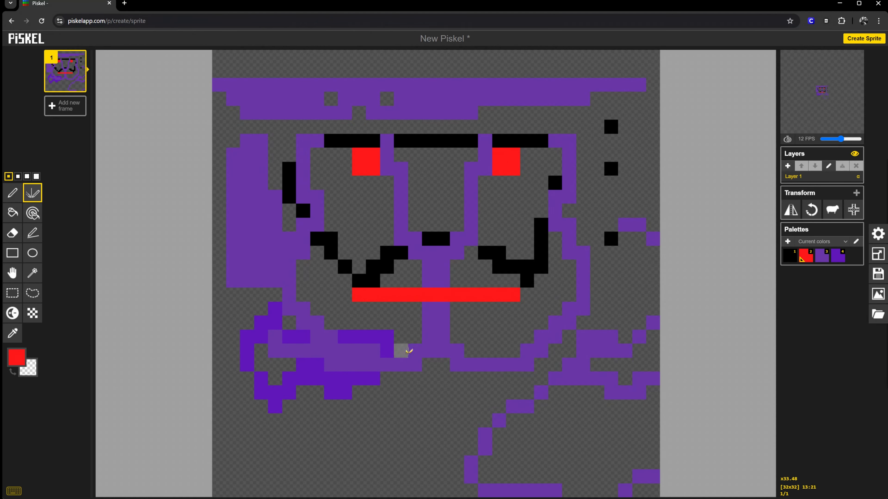
Fill the canvas background and the enclosed areas of the mirrored figure with red using the Paint bucket
click(12, 213)
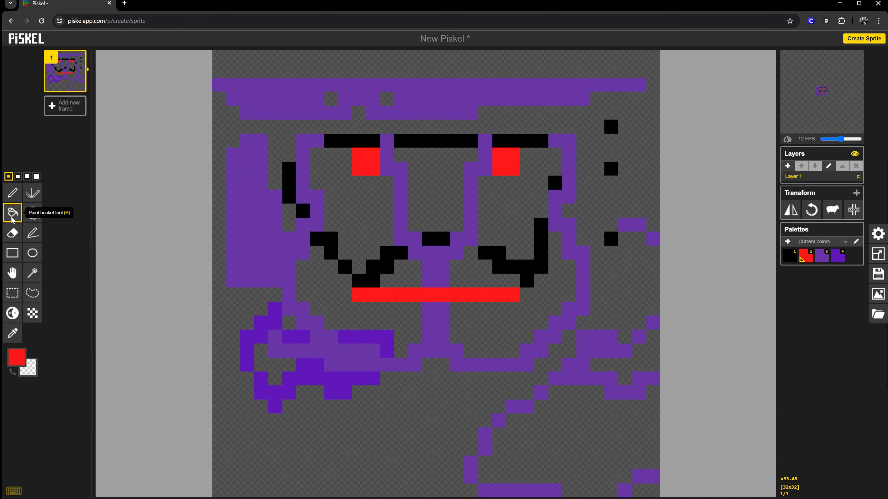
click(224, 138)
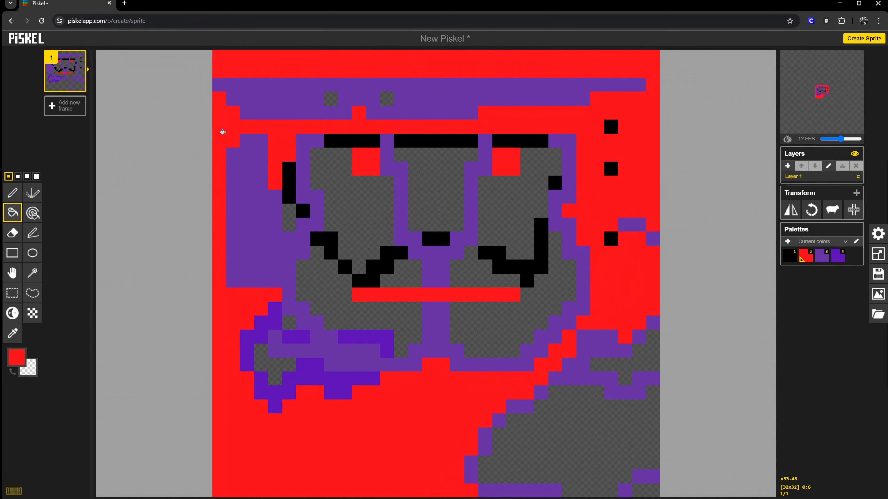
click(373, 184)
click(445, 196)
click(512, 197)
click(516, 325)
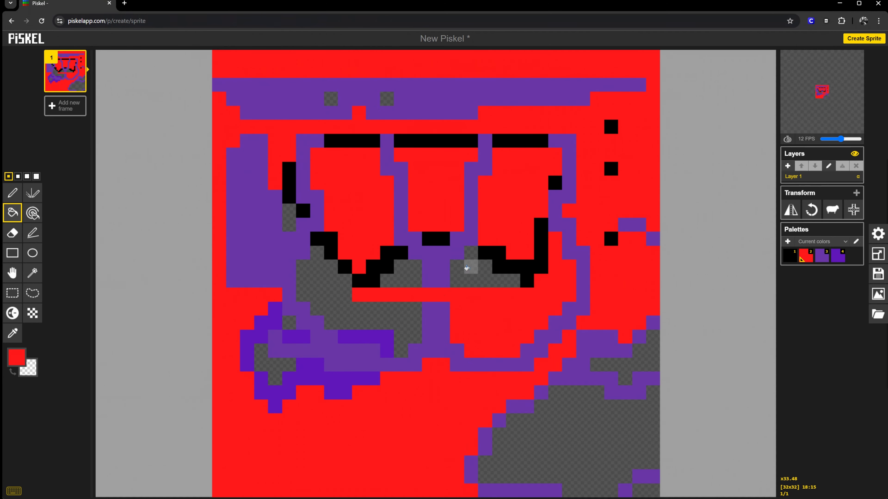
click(467, 266)
click(398, 277)
click(396, 307)
click(289, 218)
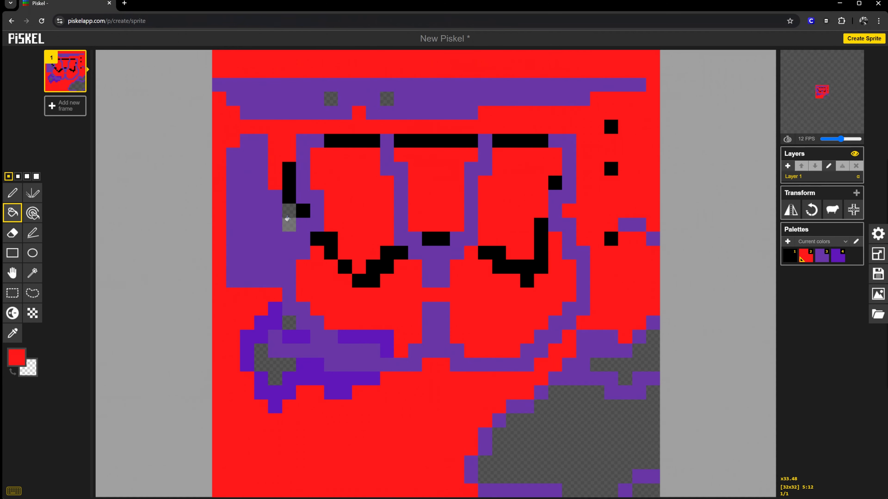
Set the primary colour to dark green and replace all pixels of both purple shades with it
click(32, 212)
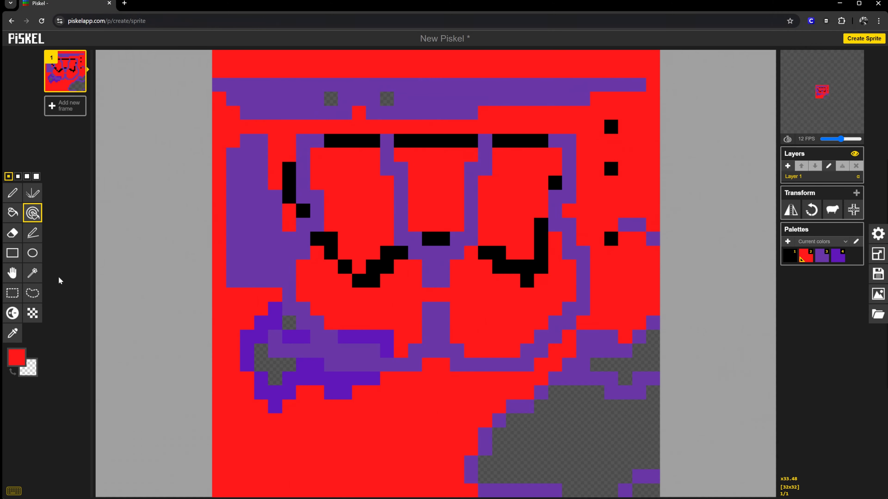
click(19, 356)
click(108, 395)
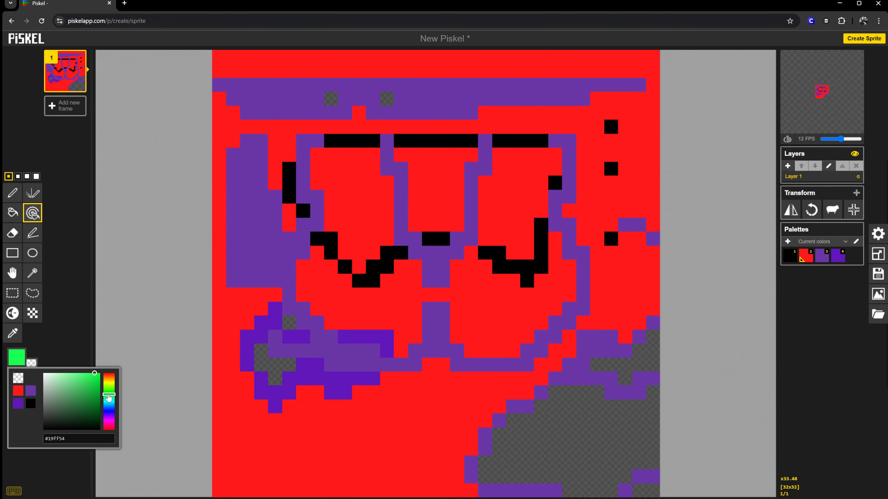
click(98, 395)
click(258, 153)
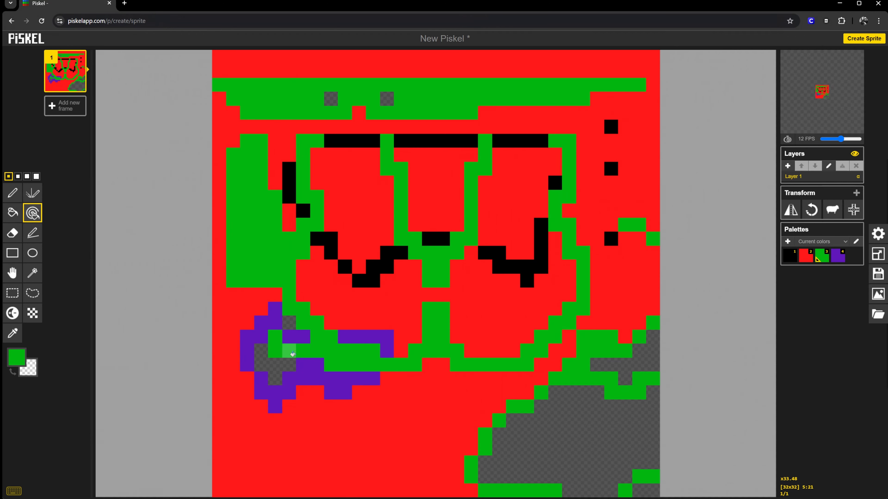
click(259, 322)
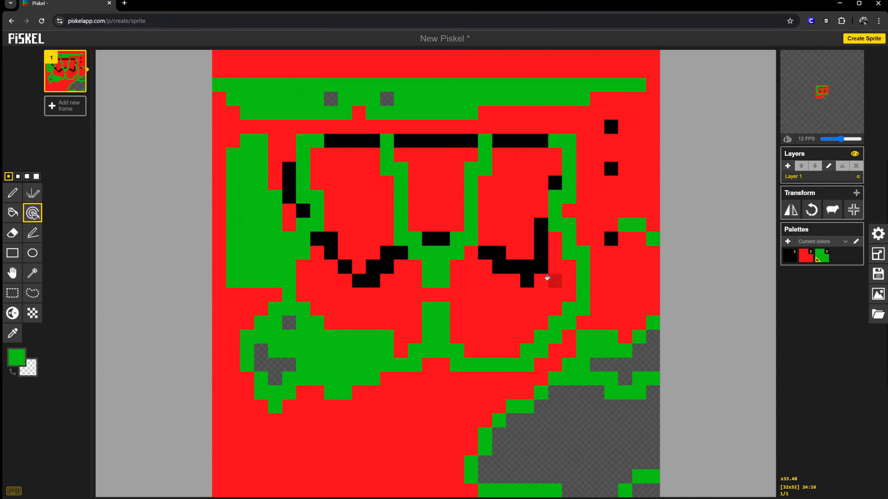
Erase the drawing with the Eraser, starting at the 1-pixel size and switching to the largest pen size of 4 pixels
click(12, 233)
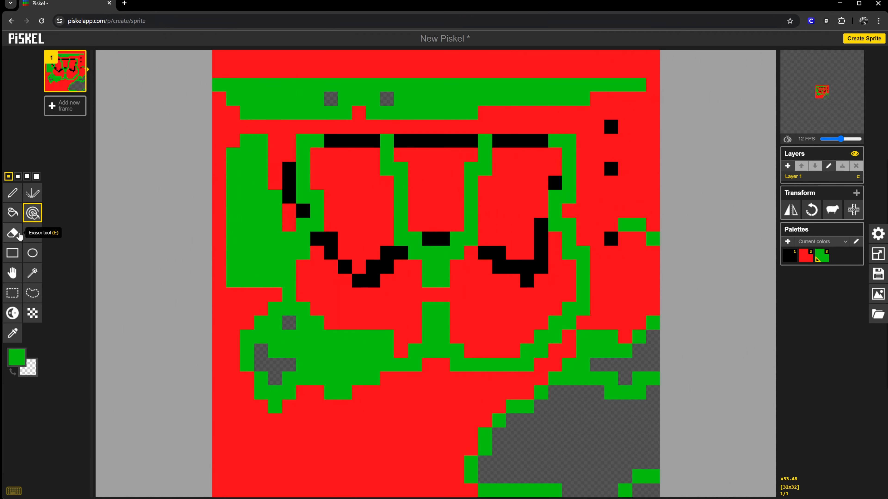
mouse_move(261, 70)
mouse_down()
mouse_move(225, 82)
mouse_move(420, 66)
mouse_move(458, 116)
mouse_move(386, 136)
mouse_up()
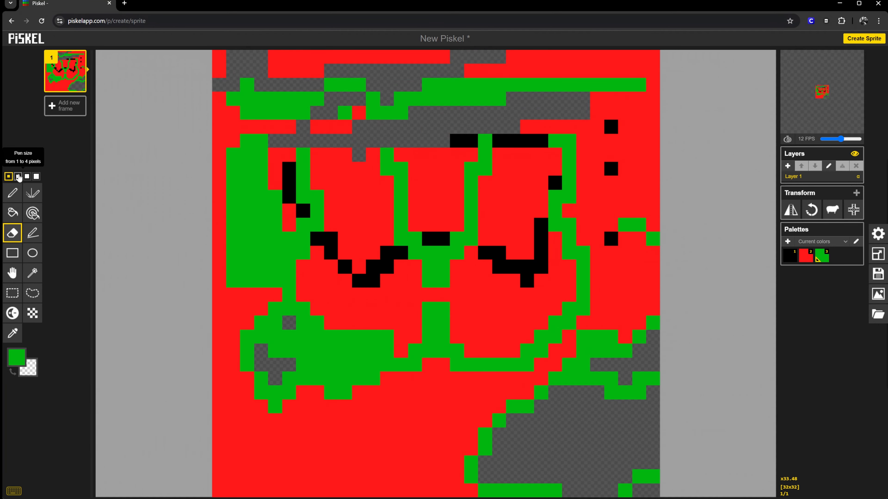
click(36, 177)
mouse_move(220, 112)
mouse_down()
mouse_move(229, 68)
mouse_move(583, 61)
mouse_move(636, 89)
mouse_move(519, 133)
mouse_move(356, 267)
mouse_move(480, 289)
mouse_up()
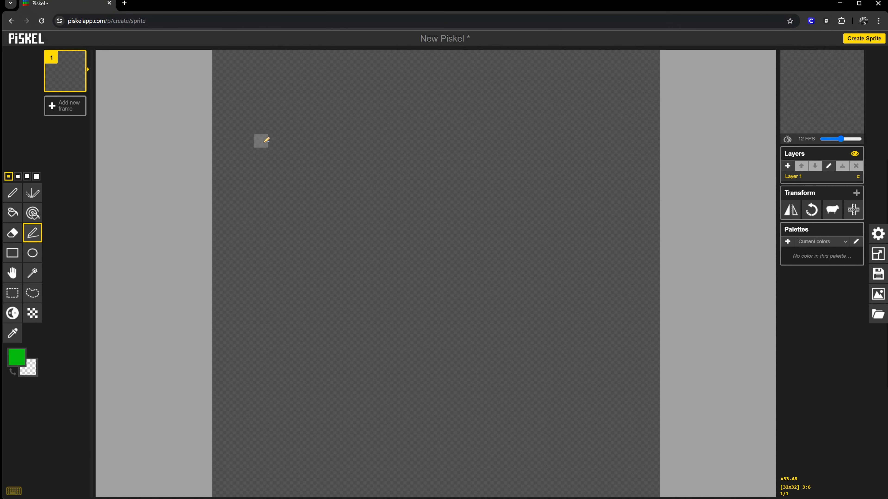
Draw two crossing green diagonal lines with the Stroke tool and a green rectangle outline, about 20 by 14 pixels, over their intersection
mouse_move(263, 140)
mouse_down()
mouse_move(353, 139)
mouse_move(438, 212)
mouse_move(594, 282)
mouse_up()
mouse_move(611, 85)
mouse_down()
mouse_move(553, 173)
mouse_move(338, 354)
mouse_move(281, 337)
mouse_move(251, 346)
mouse_move(290, 402)
mouse_move(371, 462)
mouse_move(511, 488)
mouse_move(270, 405)
mouse_move(222, 202)
mouse_move(264, 369)
mouse_move(241, 448)
mouse_move(231, 416)
mouse_up()
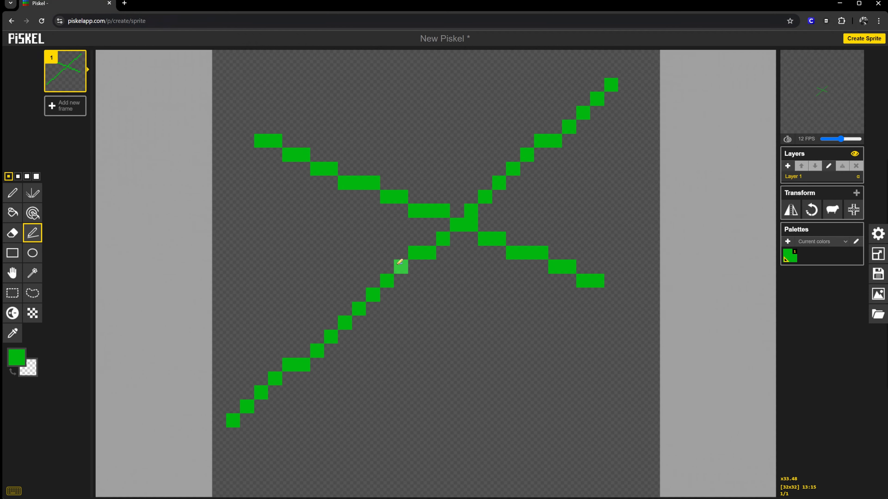
click(12, 252)
drag(313, 84, 580, 267)
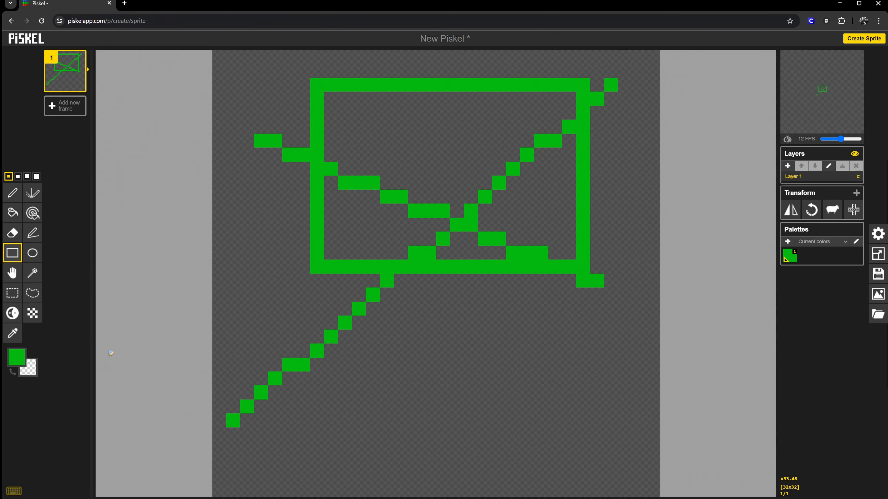
Draw an olive circle outline about 14 pixels wide over the green shapes, and move the whole drawing three pixels right and one up
click(17, 356)
drag(113, 391, 109, 384)
click(32, 253)
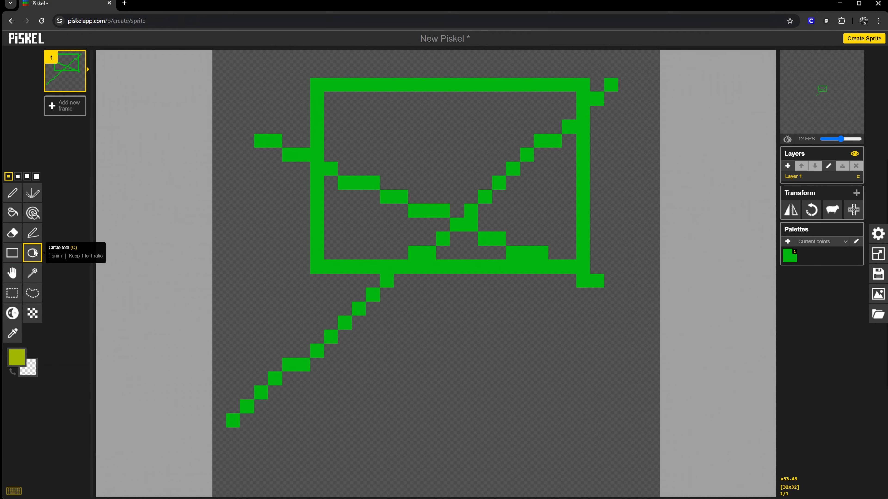
drag(290, 198, 470, 379)
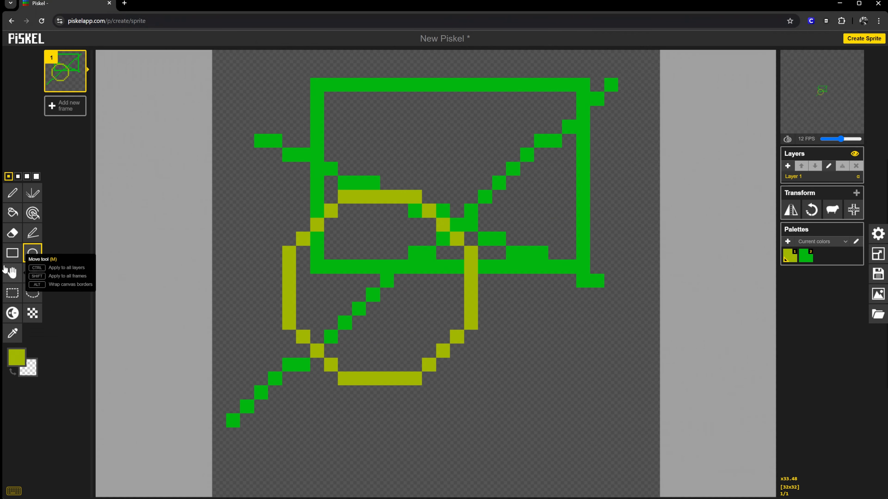
click(12, 271)
mouse_move(316, 211)
mouse_down()
mouse_move(316, 226)
mouse_move(386, 186)
mouse_move(290, 259)
mouse_move(358, 200)
mouse_up()
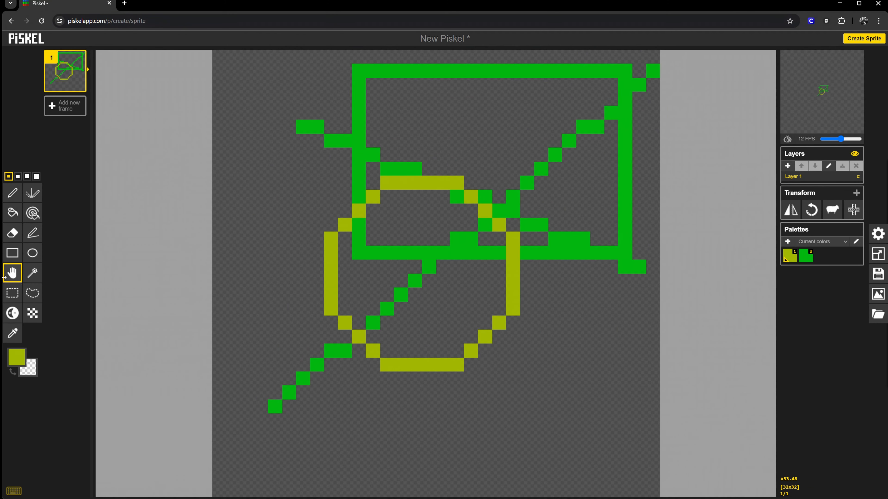
Select the connected green rectangle outline by shape and paste a copy of it about five pixels left and eleven down
click(33, 274)
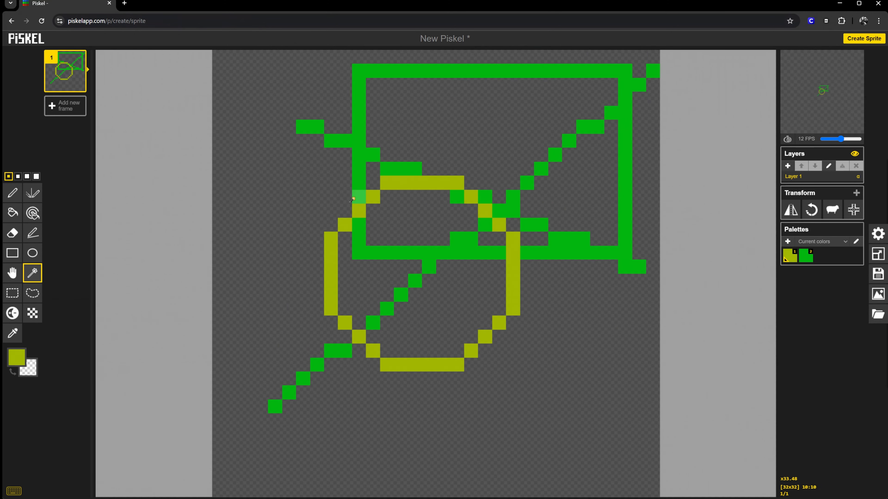
click(360, 192)
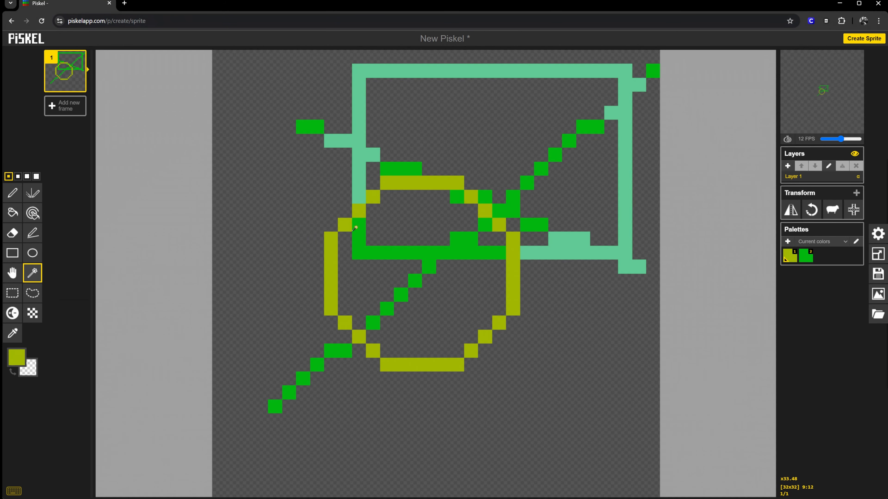
drag(358, 164, 286, 326)
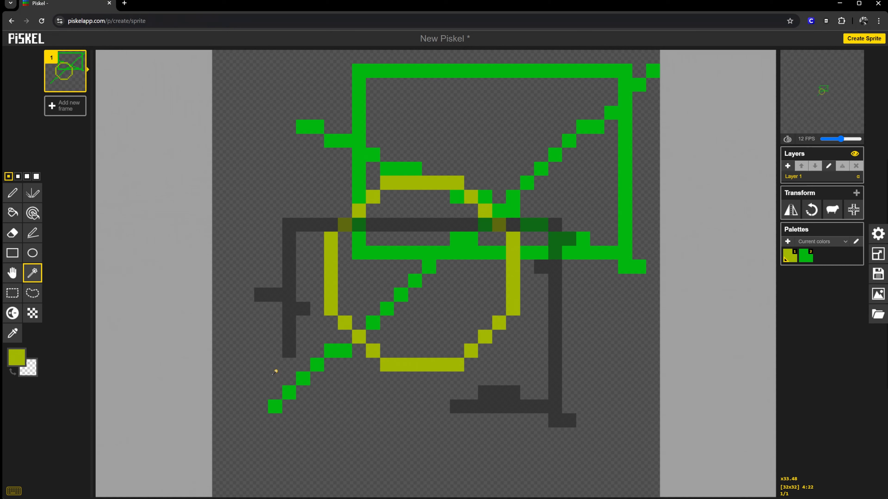
key(ctrl+v)
drag(297, 243, 242, 79)
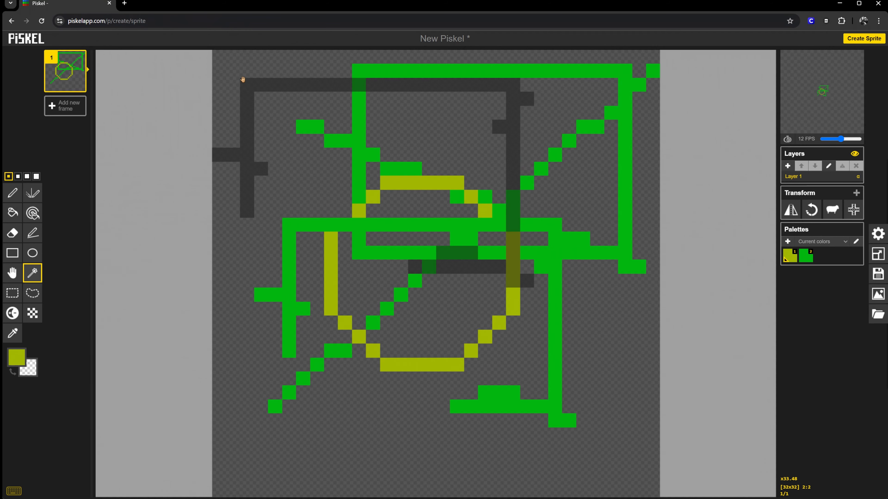
drag(312, 87, 299, 284)
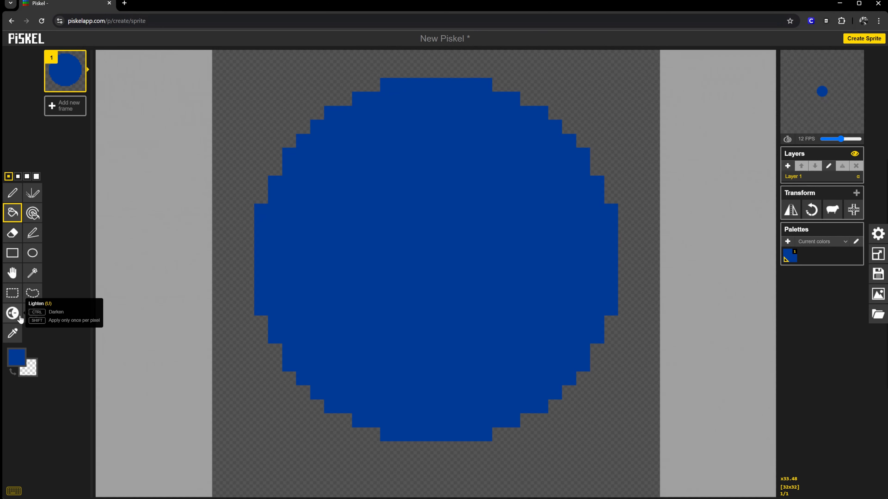
Try lightening two curved strokes along the lower-left part of the blue circle with the Lighten tool, and undo them
click(15, 319)
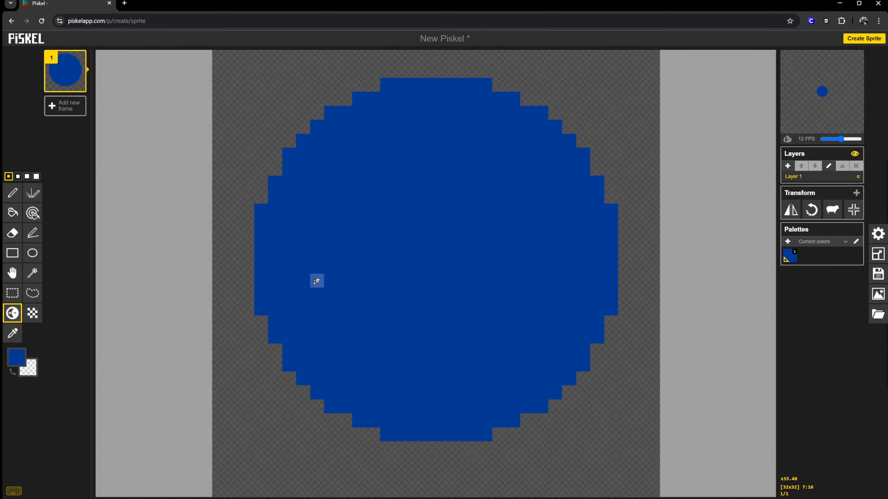
mouse_move(303, 280)
mouse_down()
mouse_move(309, 319)
mouse_move(359, 381)
mouse_move(416, 406)
mouse_up()
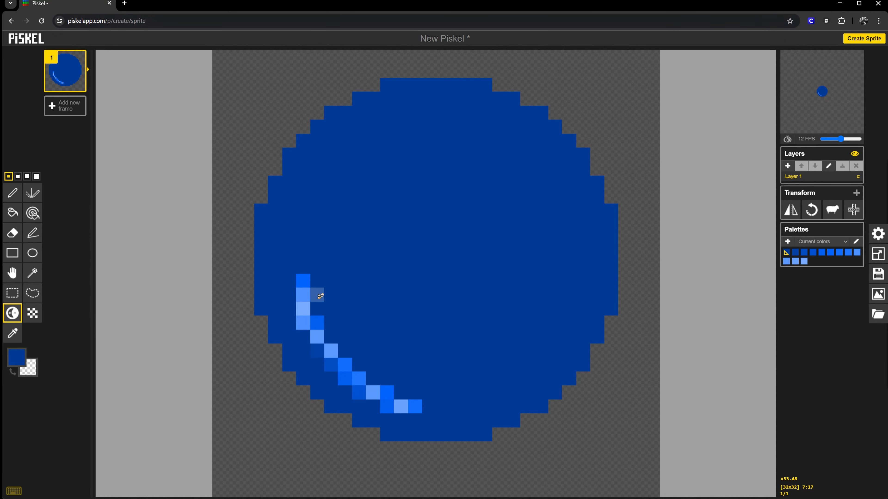
mouse_move(317, 296)
mouse_down()
mouse_move(374, 374)
mouse_move(417, 393)
mouse_up()
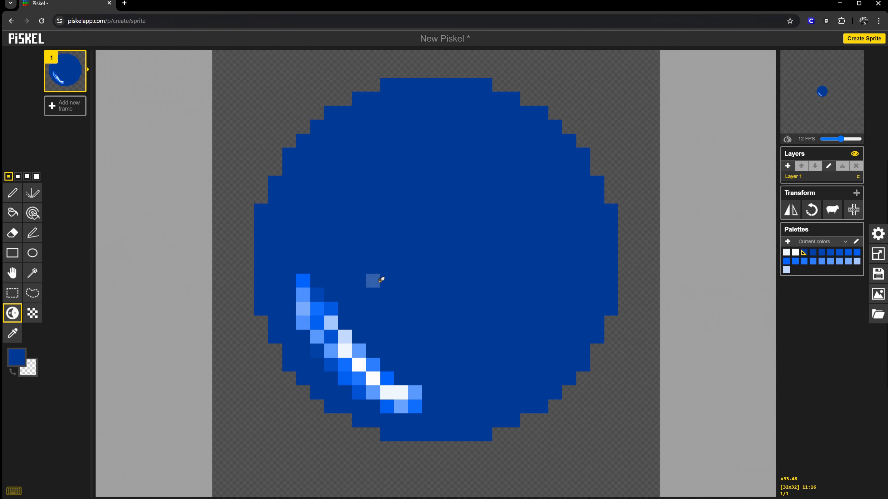
key(ctrl+z)
key(ctrl+z)
Shade the blue circle with a lightened curved highlight near its upper-right edge and a darkened band along its lower-left rim
mouse_move(452, 112)
mouse_down()
mouse_move(492, 116)
mouse_move(540, 158)
mouse_move(570, 195)
mouse_move(548, 168)
mouse_move(467, 123)
mouse_move(547, 179)
mouse_move(578, 220)
mouse_move(542, 198)
mouse_up()
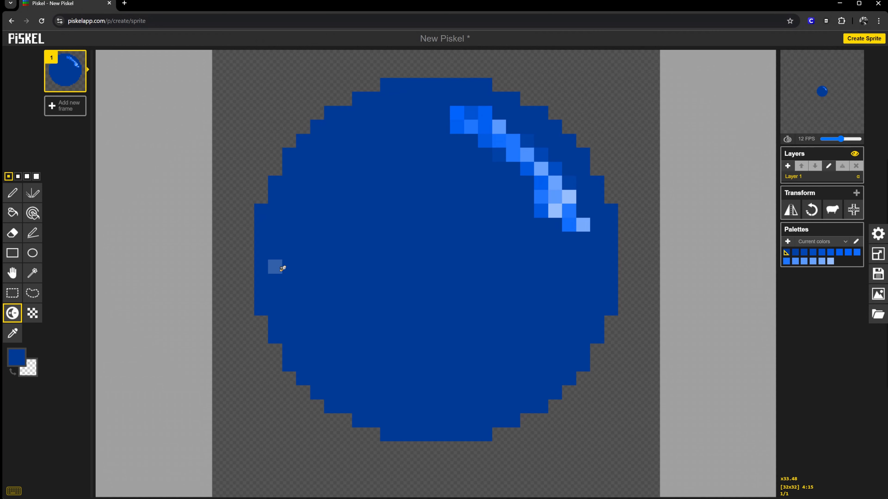
ctrl+drag(269, 281, 284, 338)
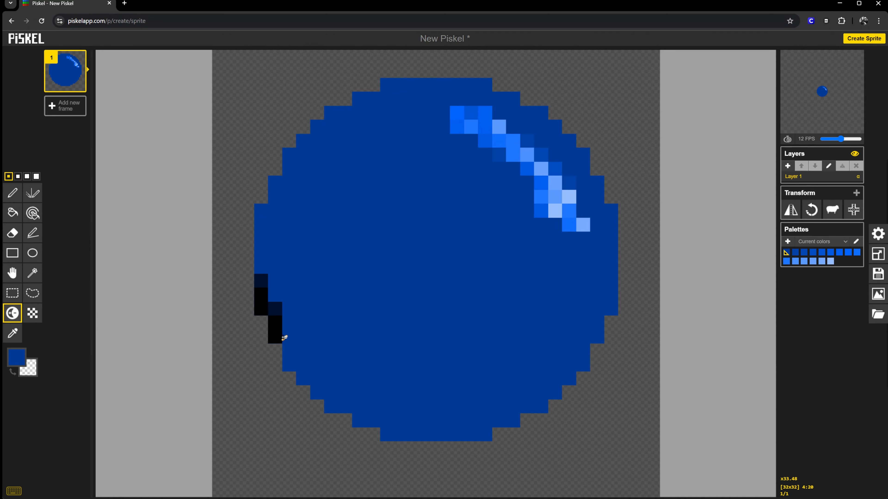
ctrl+drag(335, 403, 334, 406)
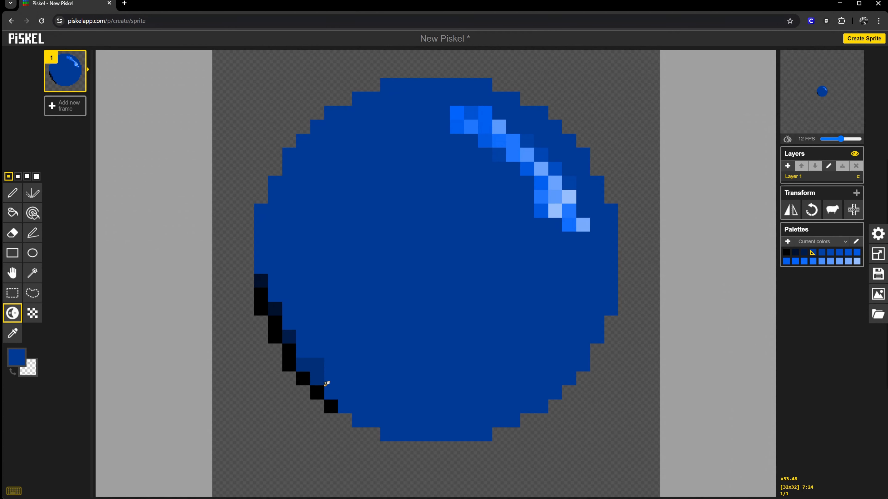
ctrl+drag(348, 401, 379, 420)
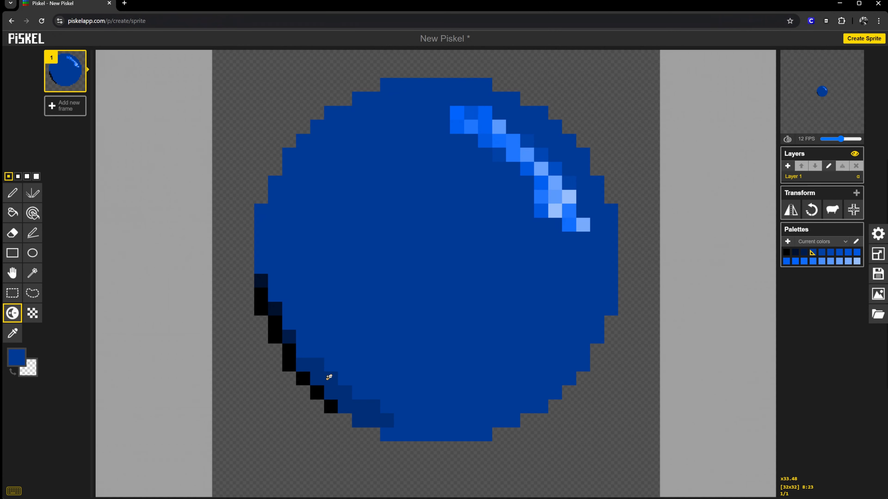
mouse_move(276, 287)
ctrl+mouse_down()
mouse_move(267, 257)
mouse_move(283, 298)
ctrl+mouse_up()
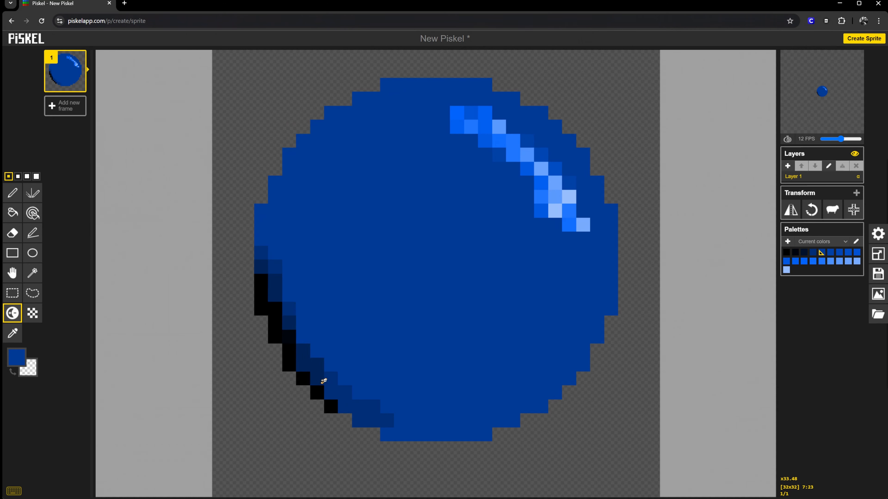
mouse_move(323, 382)
ctrl+mouse_down()
mouse_move(393, 434)
mouse_move(426, 433)
mouse_move(356, 397)
mouse_move(457, 430)
mouse_move(337, 374)
ctrl+mouse_up()
mouse_move(265, 257)
ctrl+mouse_down()
mouse_move(317, 332)
mouse_move(421, 401)
ctrl+mouse_up()
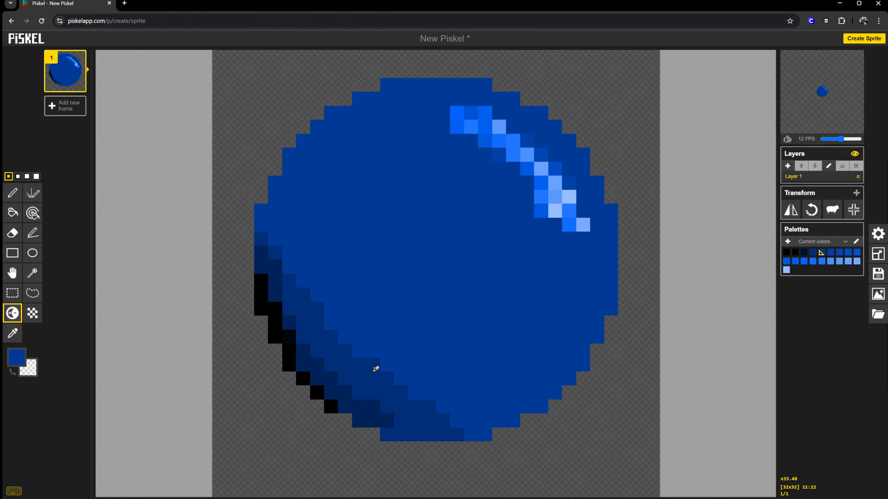
ctrl+drag(374, 393, 342, 405)
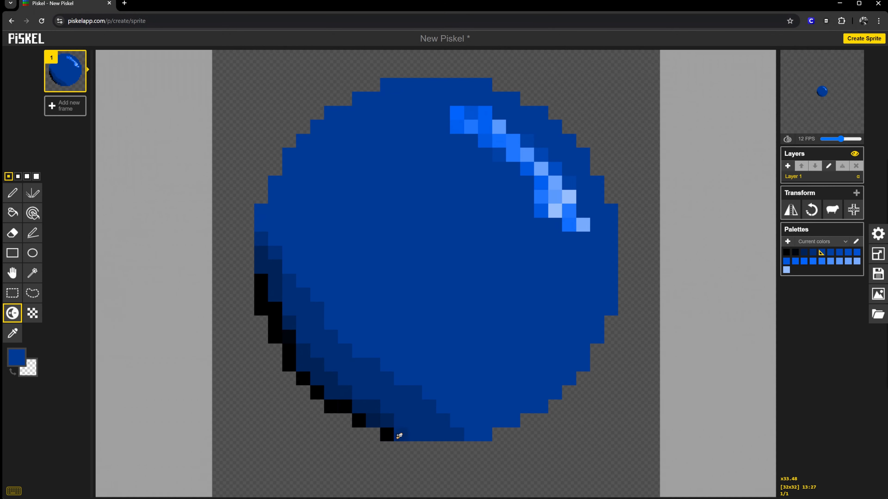
ctrl+drag(399, 436, 423, 437)
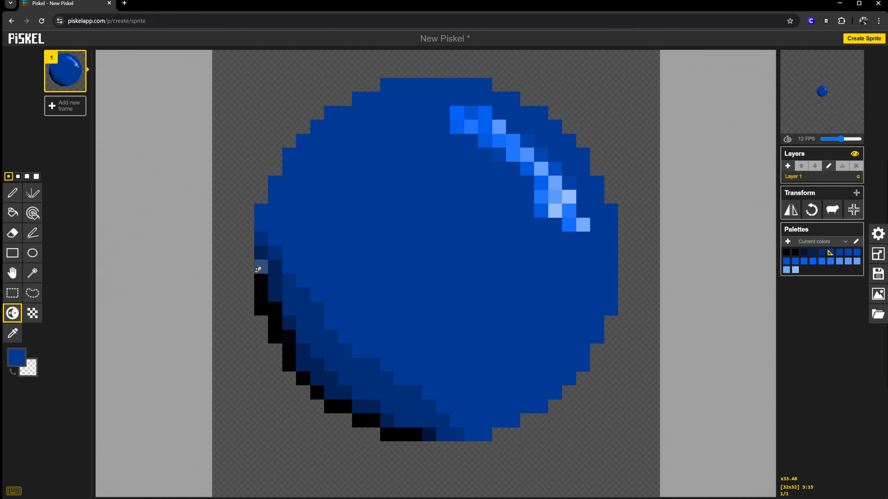
Set the secondary colour to red and dither a stroke inside the blue circle and a blue-red pattern around its left side
click(32, 314)
click(34, 371)
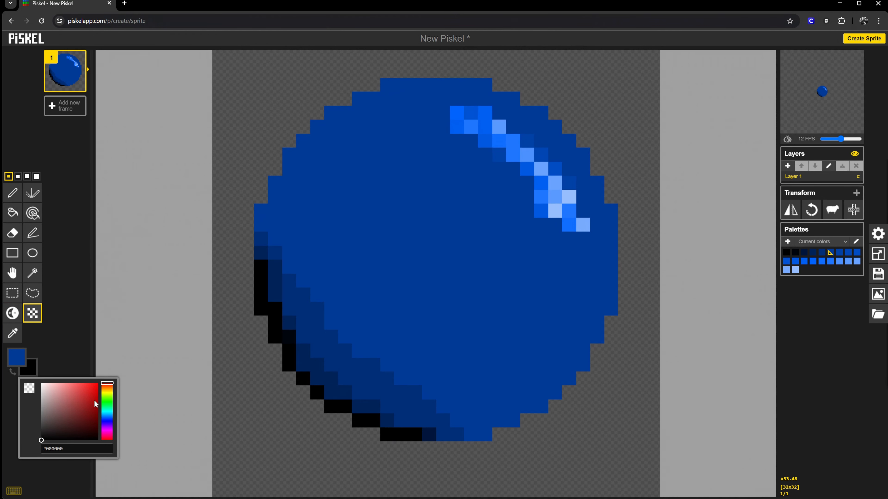
click(55, 362)
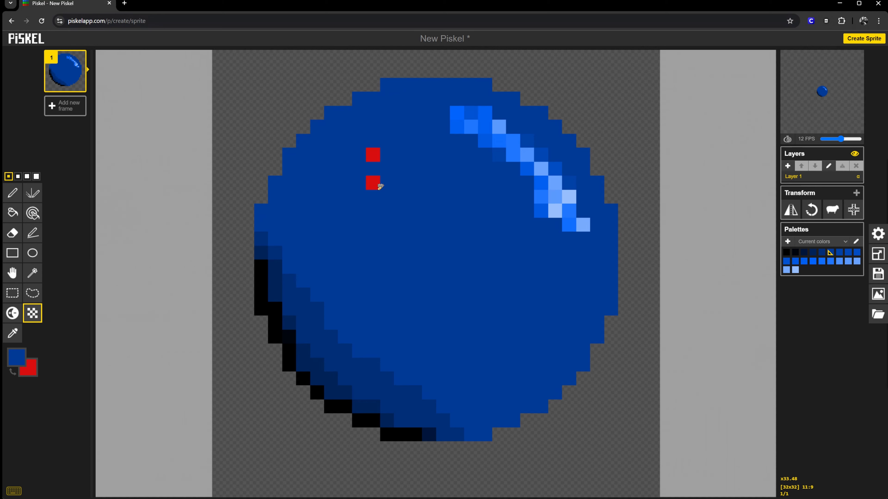
mouse_move(436, 226)
mouse_down()
mouse_move(383, 247)
mouse_move(373, 289)
mouse_up()
mouse_move(246, 82)
mouse_down()
mouse_move(247, 111)
mouse_move(305, 100)
mouse_move(313, 69)
mouse_move(370, 67)
mouse_move(306, 53)
mouse_move(270, 67)
mouse_move(284, 87)
mouse_move(263, 106)
mouse_move(249, 79)
mouse_move(236, 216)
mouse_move(250, 399)
mouse_move(281, 428)
mouse_move(316, 441)
mouse_move(253, 379)
mouse_up()
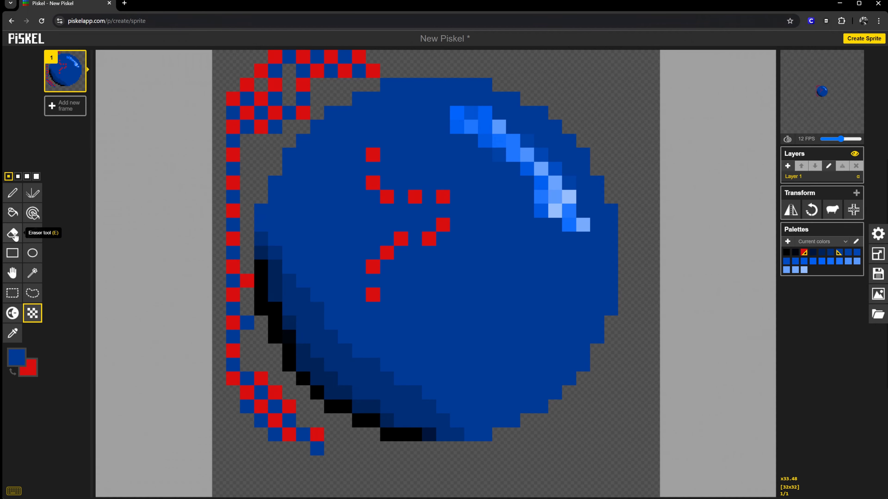
Set the primary colour to green #019600 and dither a two-pixel-high green-red band across the circle
click(17, 357)
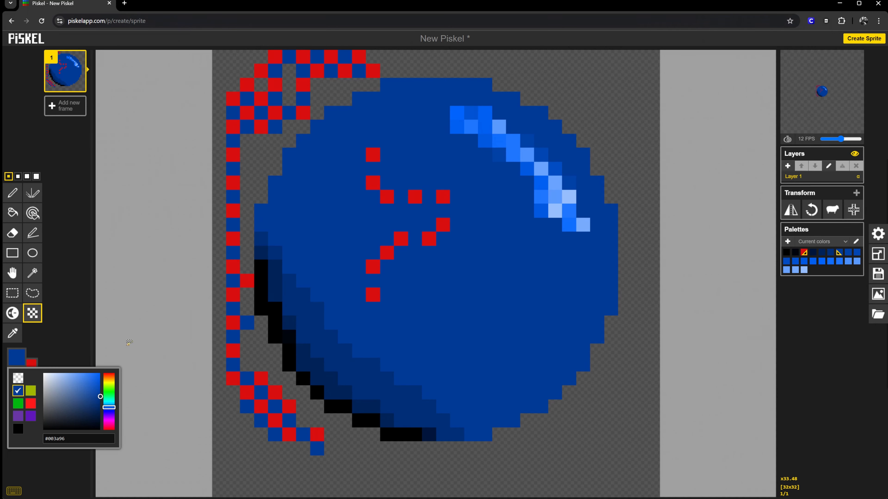
click(108, 393)
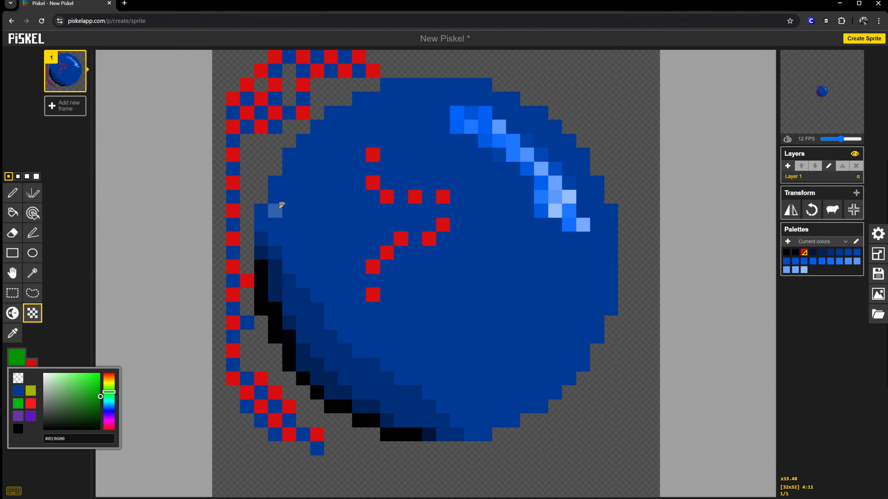
drag(273, 209, 611, 210)
drag(275, 223, 609, 216)
Pick the dark blue from the circle's shaded area and paint over most of the dithered band with the Pen tool
click(12, 333)
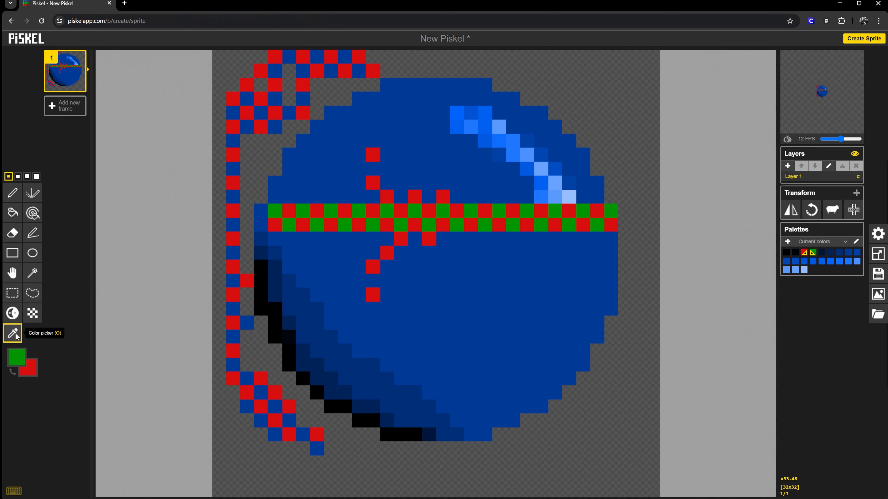
click(296, 292)
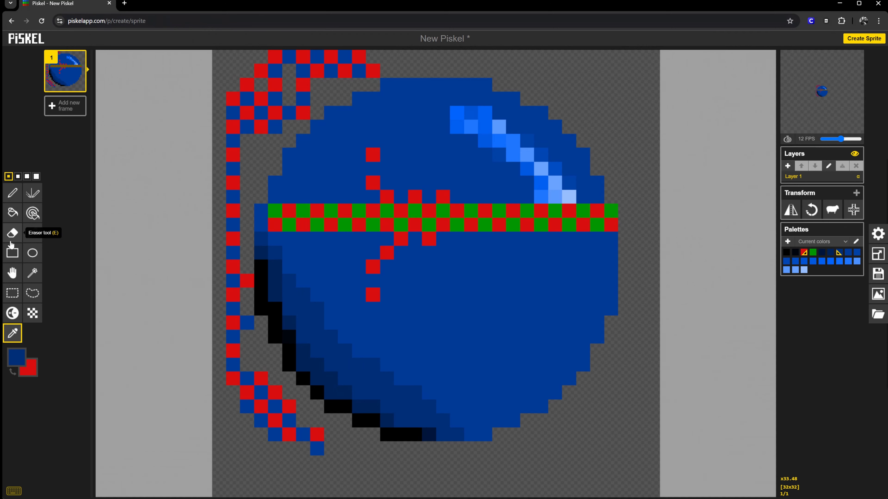
click(12, 192)
mouse_move(248, 169)
mouse_down()
mouse_move(370, 118)
mouse_move(227, 185)
mouse_move(384, 202)
mouse_move(416, 246)
mouse_move(469, 251)
mouse_move(373, 308)
mouse_up()
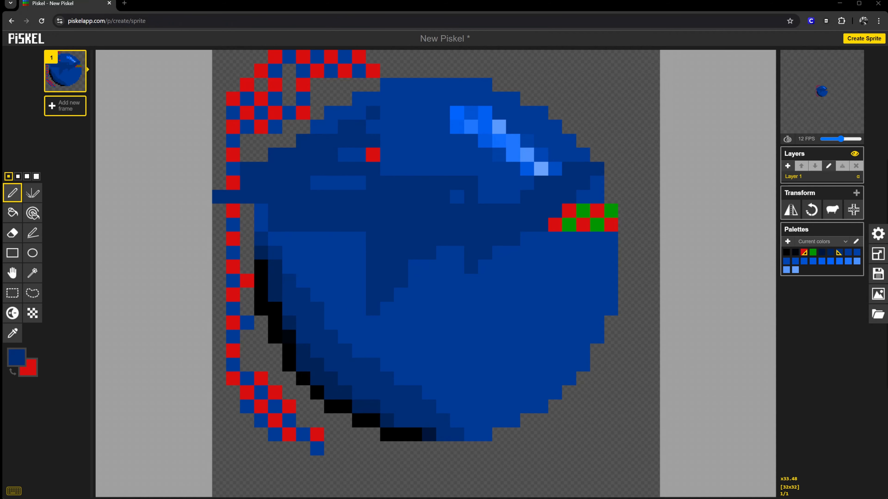
Add a second, blank frame and switch back and forth between it and the first frame
click(65, 106)
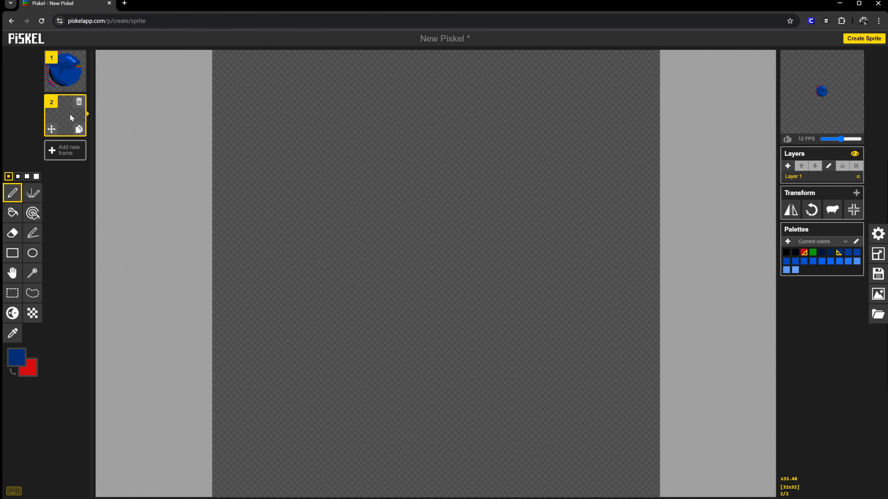
click(65, 73)
click(68, 107)
click(69, 69)
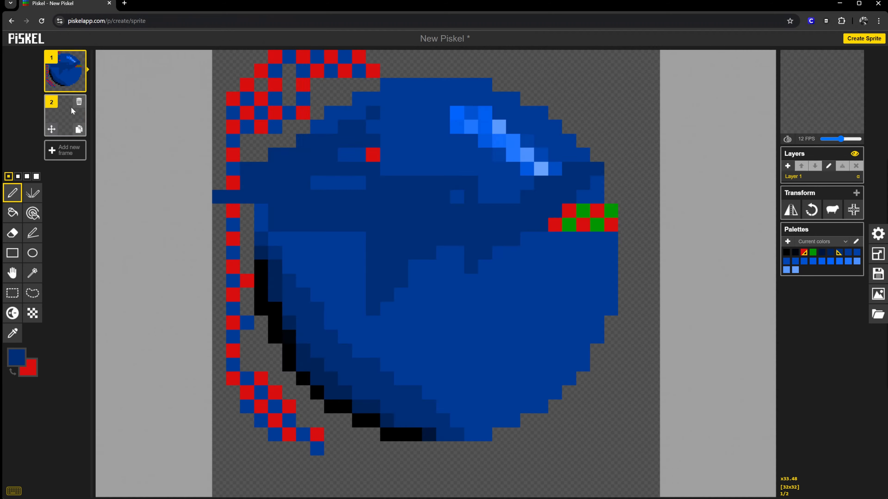
click(71, 108)
click(68, 72)
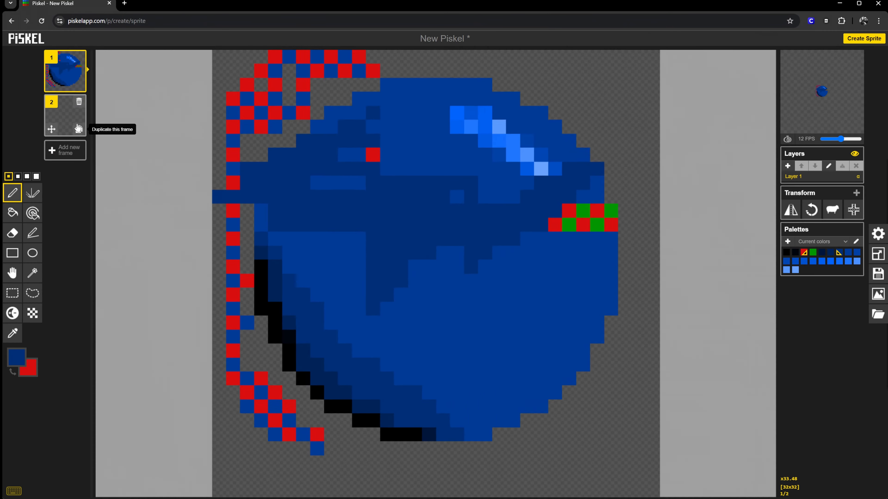
Duplicate the blank second frame, and delete one blank frame and the frame with the blue circle
click(79, 129)
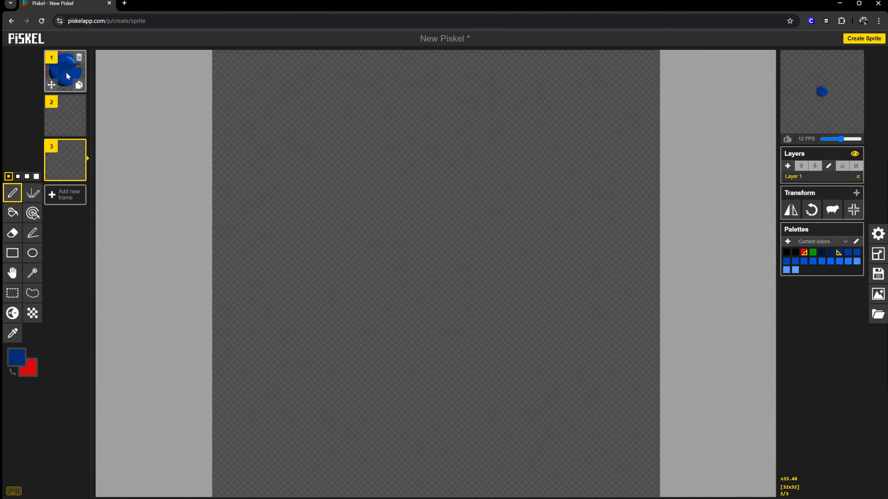
click(66, 72)
click(68, 117)
click(79, 102)
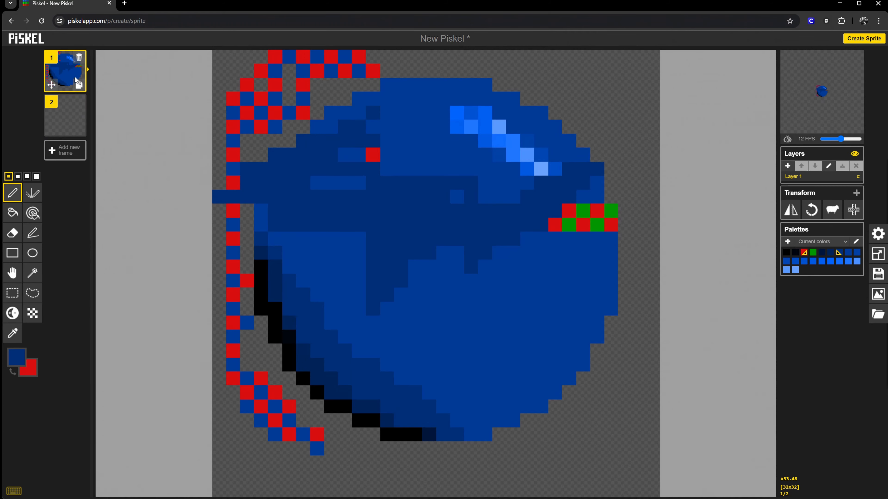
click(79, 57)
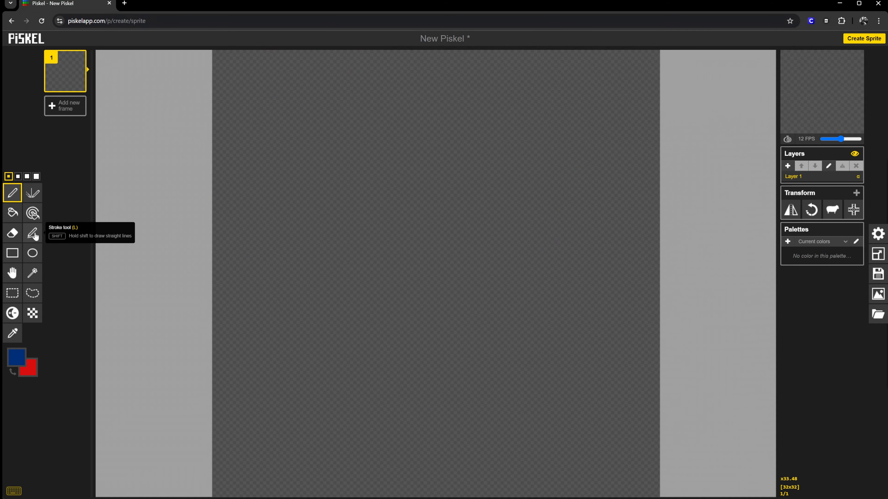
Reset the colours to black and white and draw a black circle outline about 7 px wide in the canvas's upper-left area
click(32, 255)
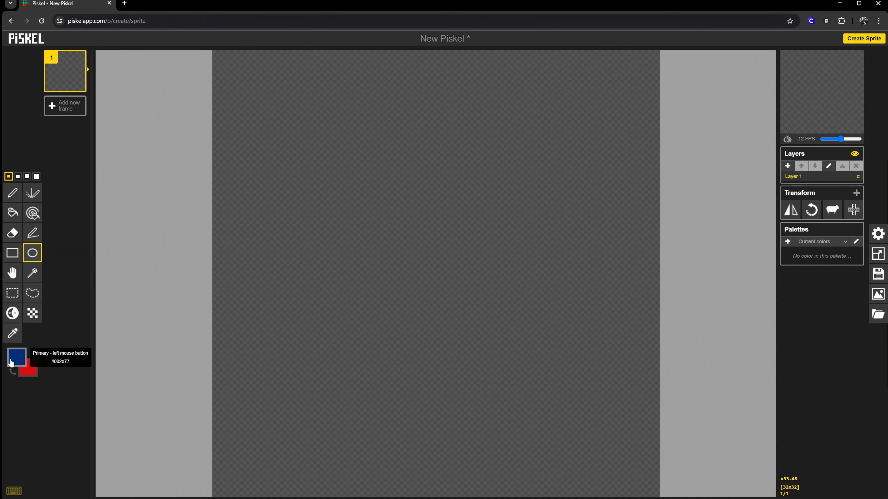
click(15, 361)
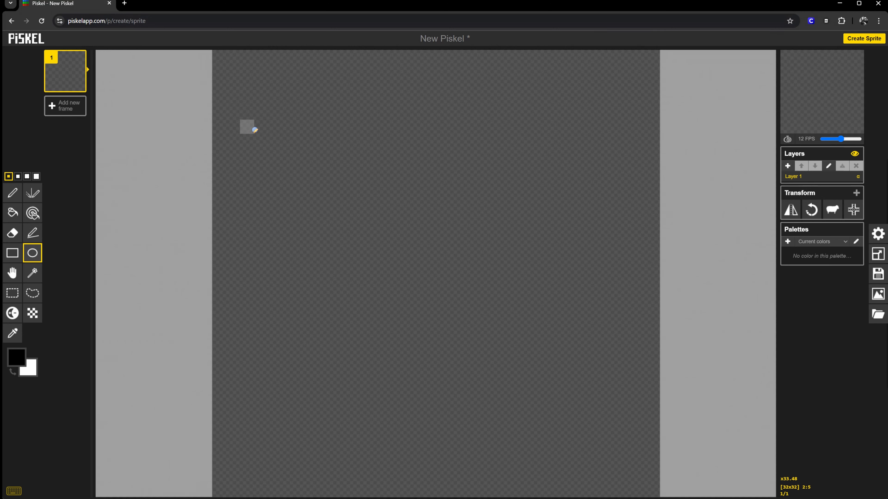
drag(261, 127, 351, 215)
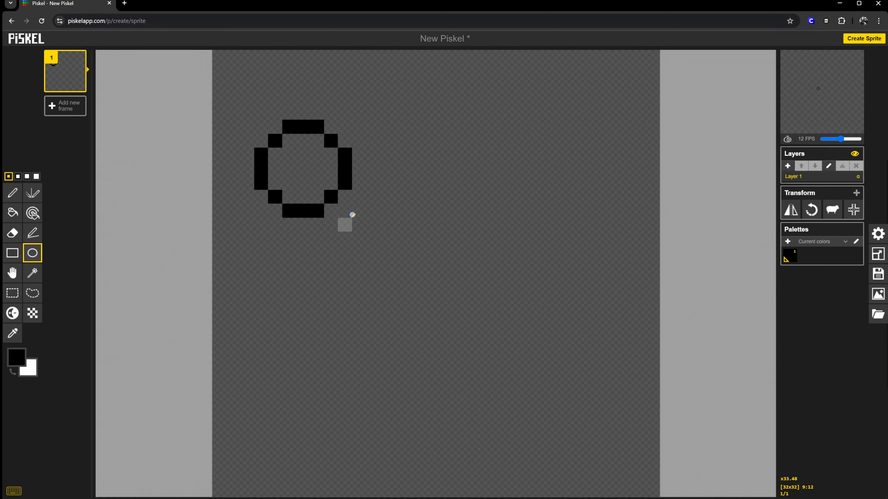
Add two new frames and draw a larger black circle outline at a different position on each
click(66, 109)
drag(427, 111, 559, 266)
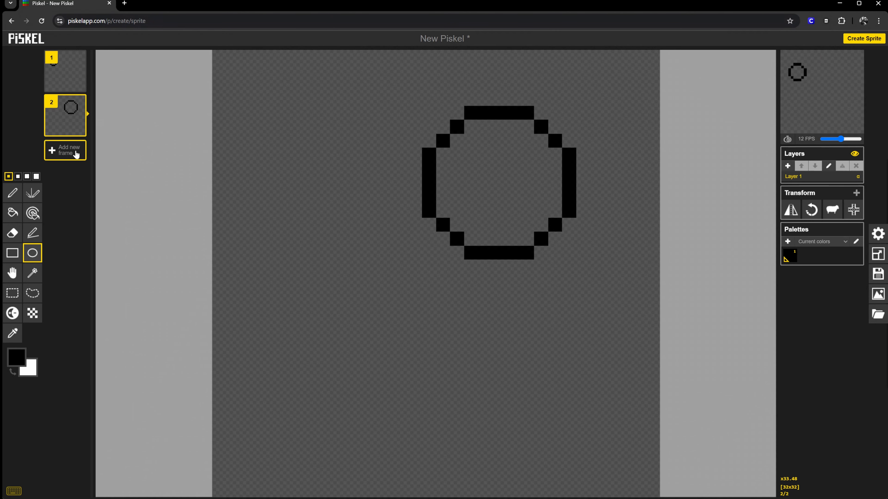
click(65, 150)
drag(317, 239, 488, 393)
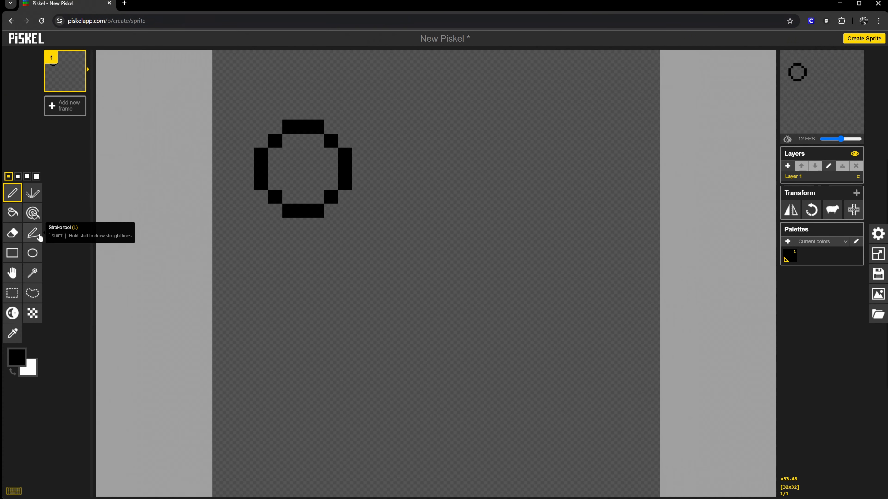
Complete a stick figure below the circle with the Stroke tool: a vertical body, one raised arm, one lowered arm and two spread legs
click(33, 233)
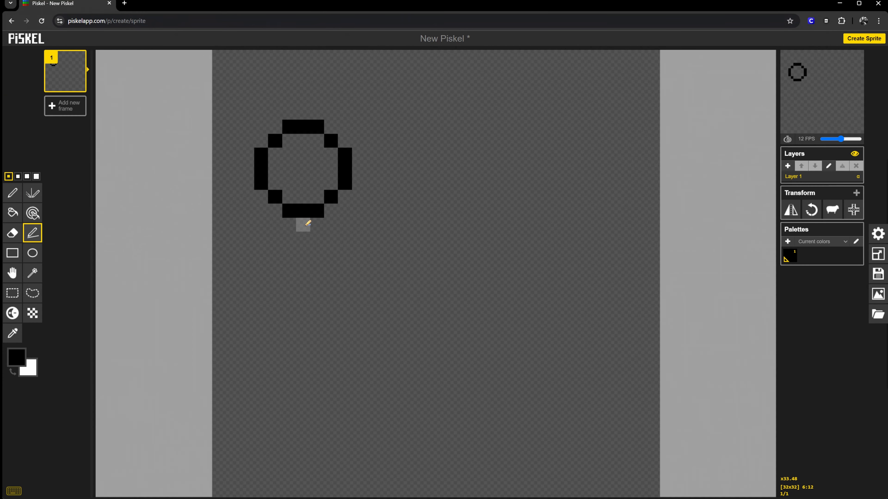
drag(302, 225, 309, 354)
drag(303, 239, 388, 209)
drag(289, 266, 260, 307)
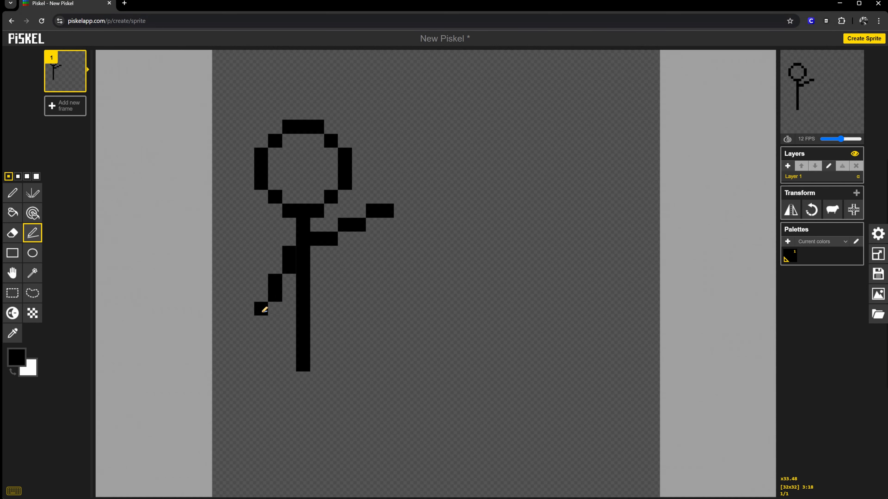
mouse_move(303, 379)
mouse_down()
mouse_move(261, 420)
mouse_move(262, 451)
mouse_up()
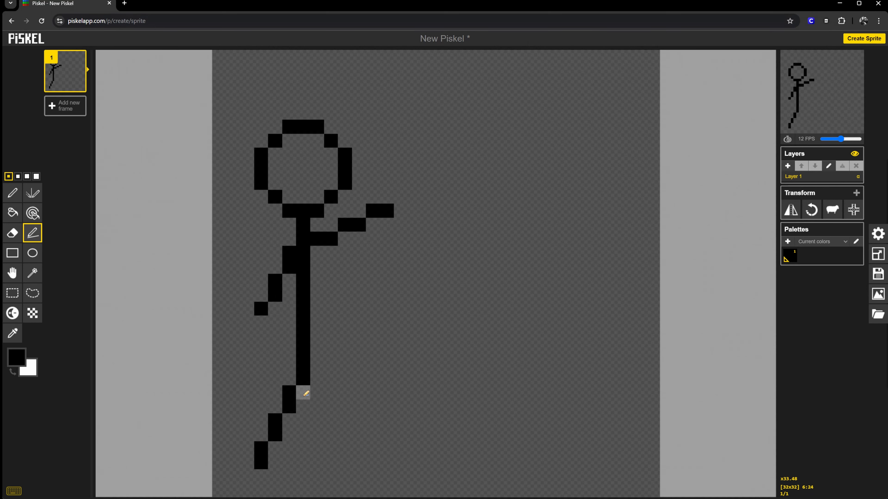
drag(314, 386, 353, 456)
click(351, 456)
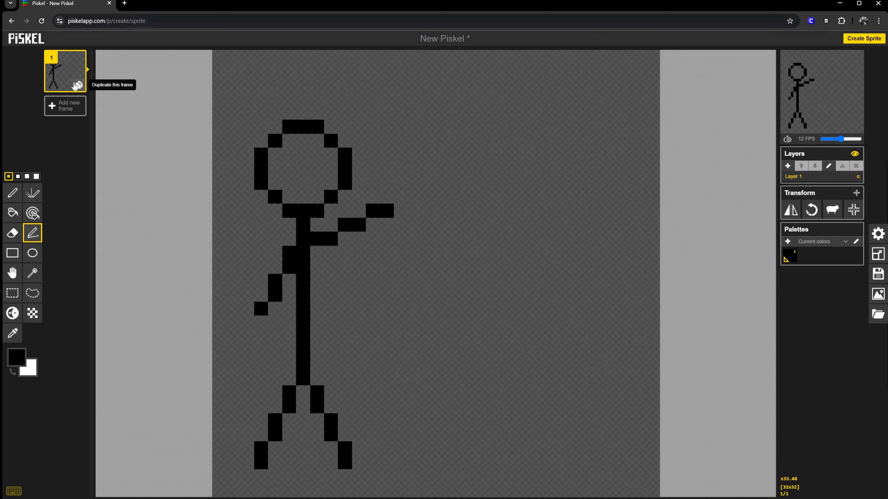
Duplicate the stick figure frame, erase the raised arm in the copy and redraw it with its hand one pixel lower
click(79, 85)
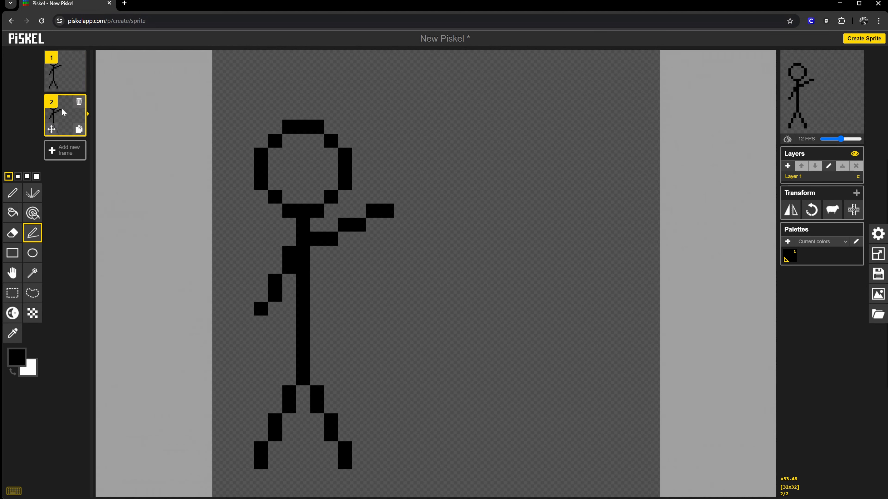
click(17, 229)
drag(325, 238, 381, 213)
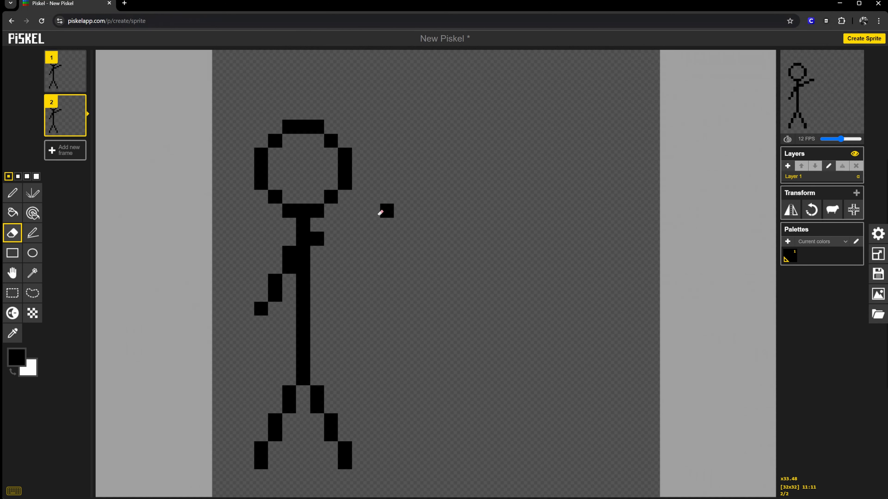
click(33, 233)
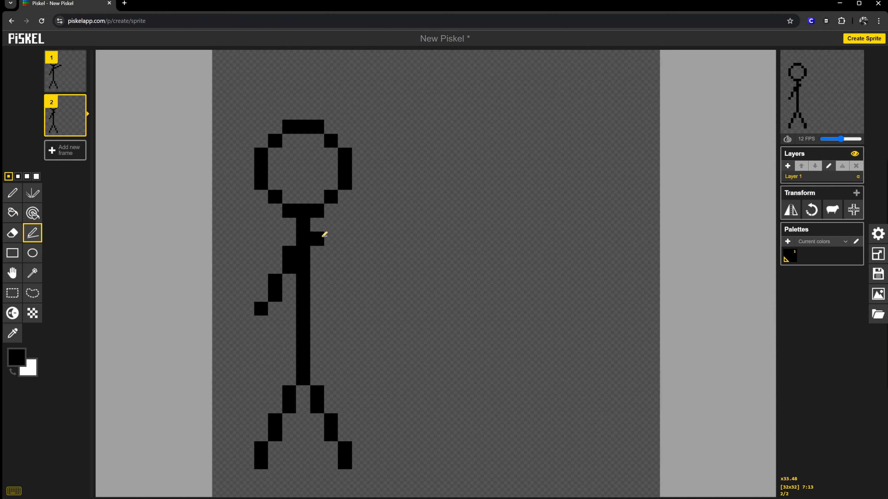
drag(345, 232, 389, 221)
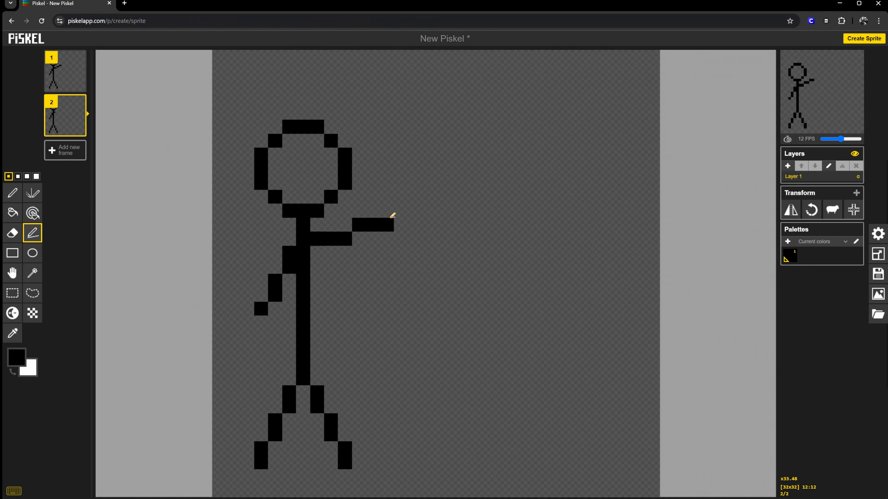
click(383, 219)
Switch back and forth between the two frames to compare the arm's motion, and turn on the onion skin
click(63, 81)
click(68, 123)
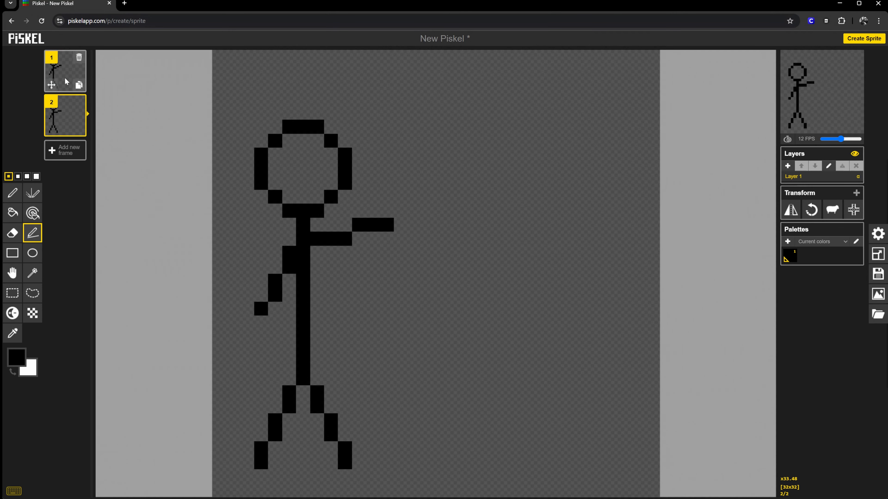
click(65, 81)
click(67, 123)
click(65, 82)
click(66, 123)
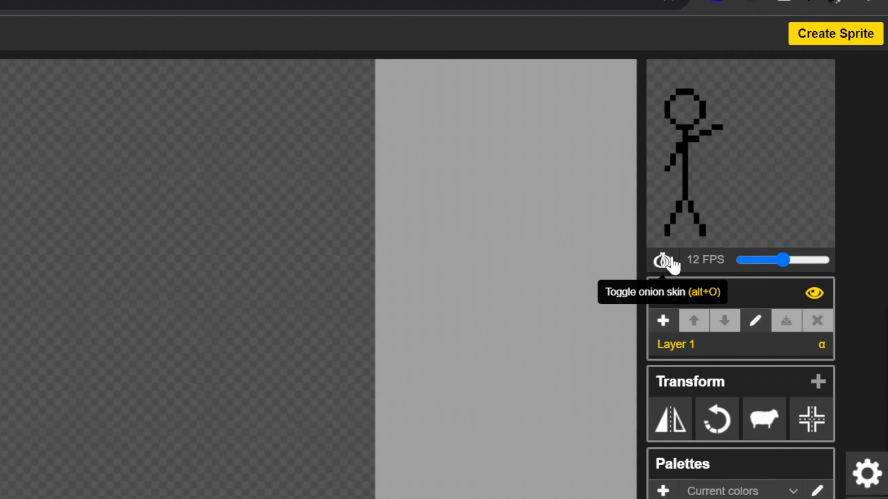
click(666, 261)
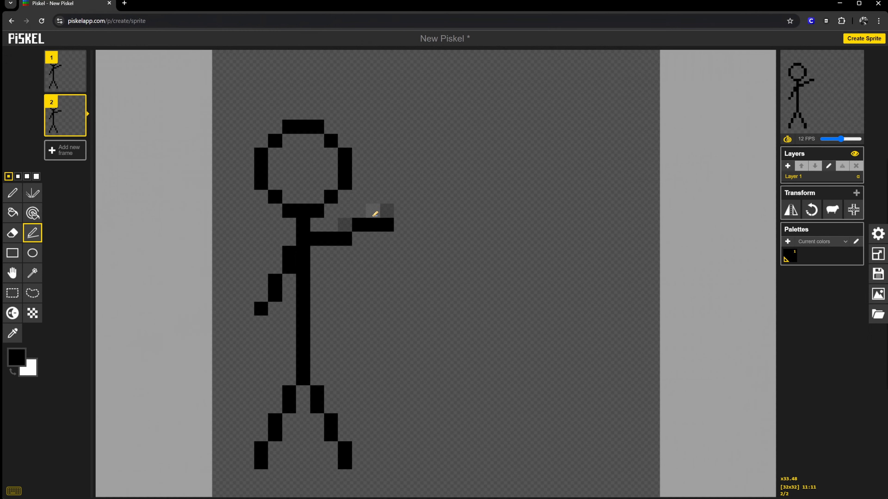
Erase the raised arm in frame 2 and trace the first frame's arm over its onion skin with the Pen tool
click(16, 234)
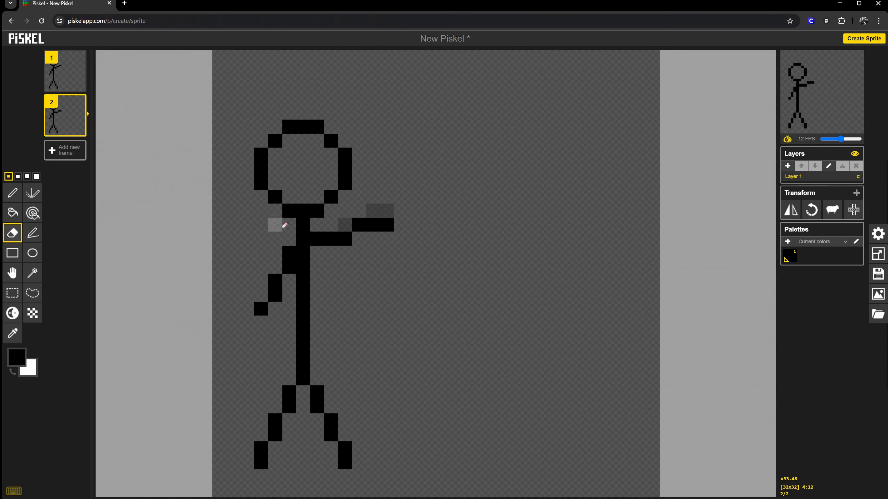
drag(323, 238, 400, 209)
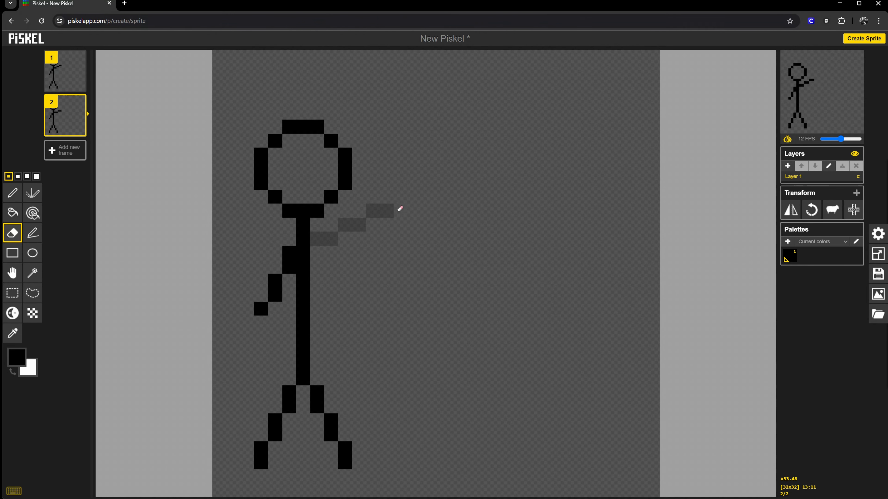
click(12, 193)
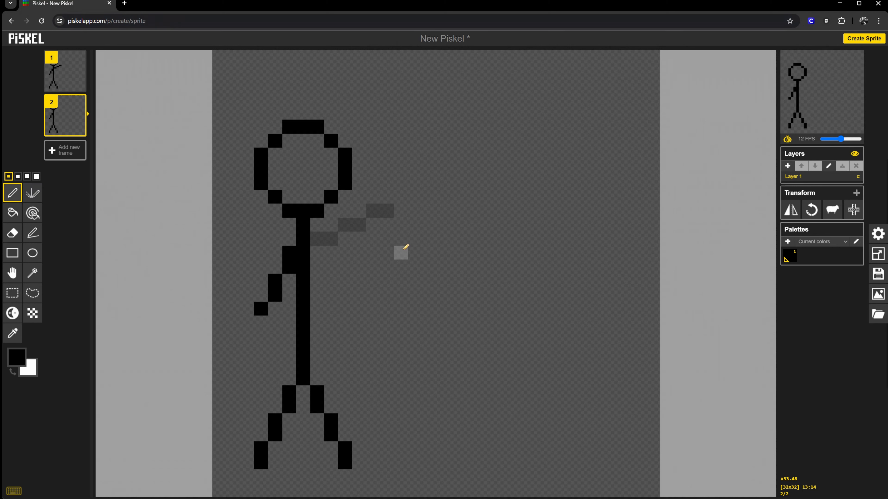
drag(317, 239, 378, 215)
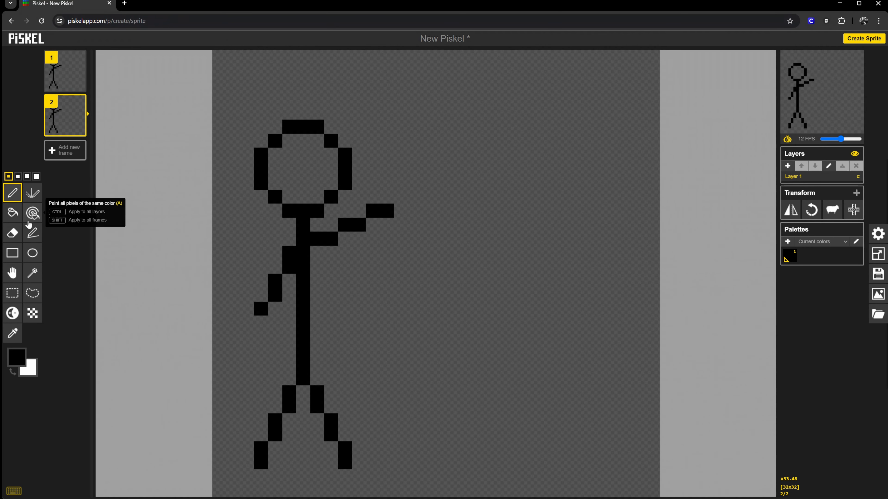
Undo the traced arm and repaint frame 2's arm with its outer three pixels one pixel below the onion-skinned hand
key(ctrl+z)
key(ctrl+z)
key(ctrl+z)
key(ctrl+z)
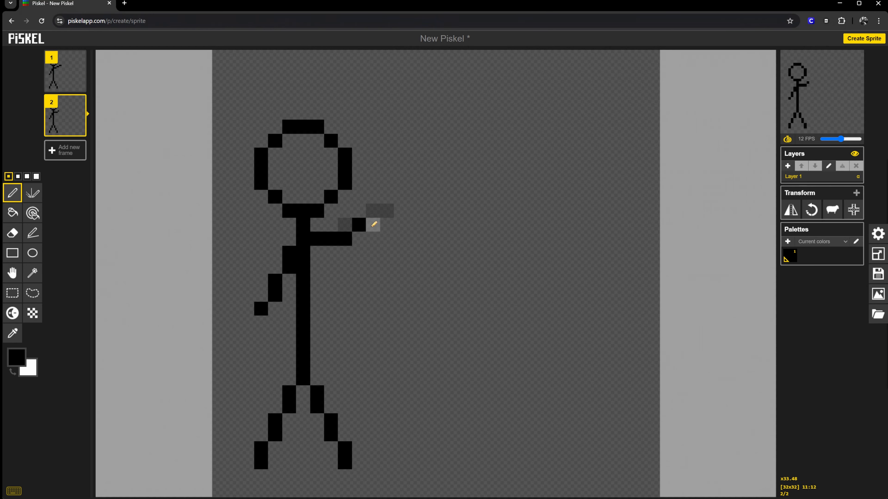
click(388, 212)
click(387, 225)
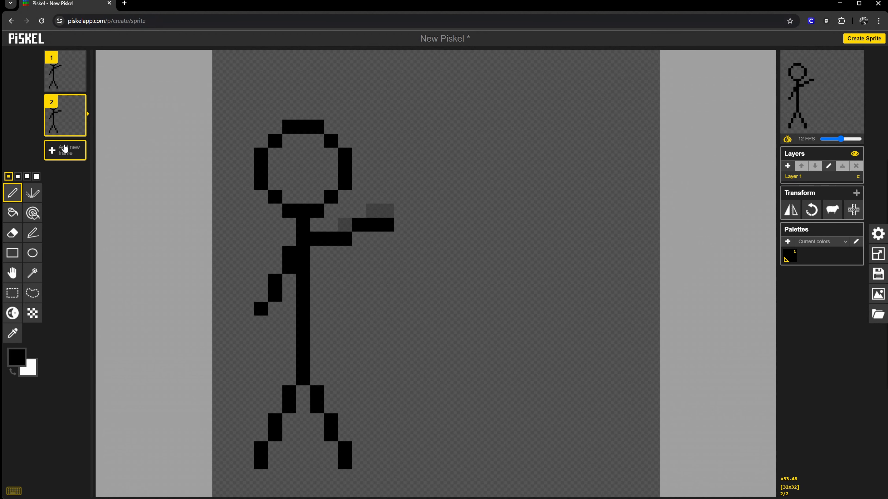
Duplicate frame 2, erase the raised arm in the copy and redraw it as a straight horizontal line 6 px long
mouse_move(66, 114)
click(79, 130)
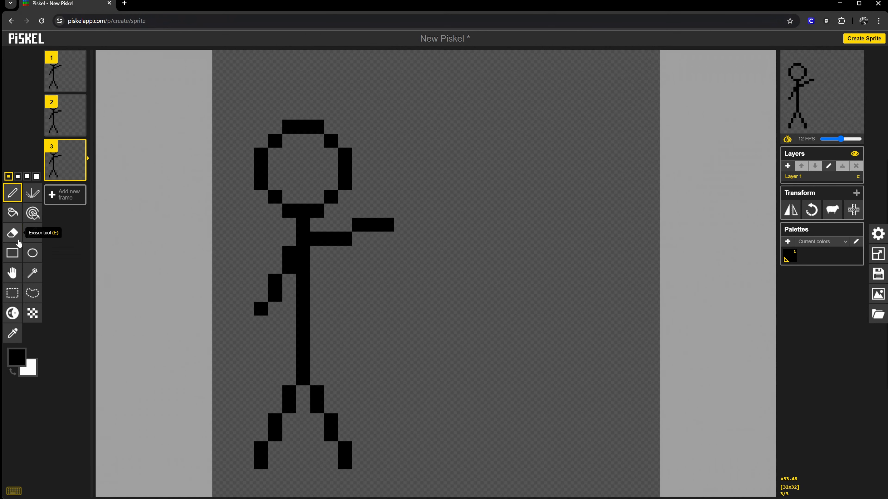
click(12, 233)
drag(318, 237, 373, 220)
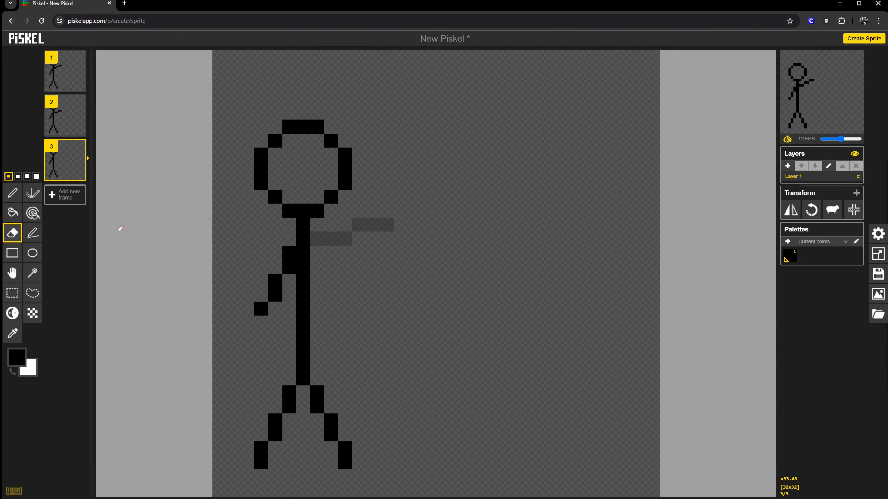
click(12, 192)
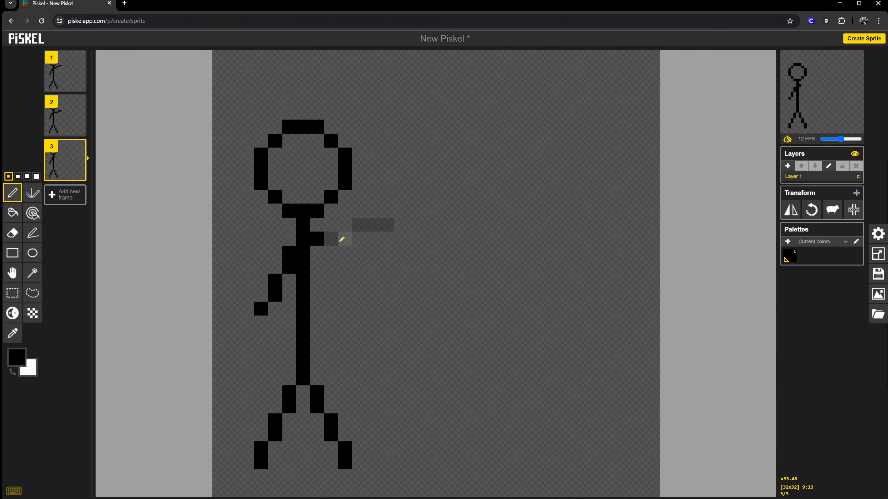
drag(341, 240, 378, 240)
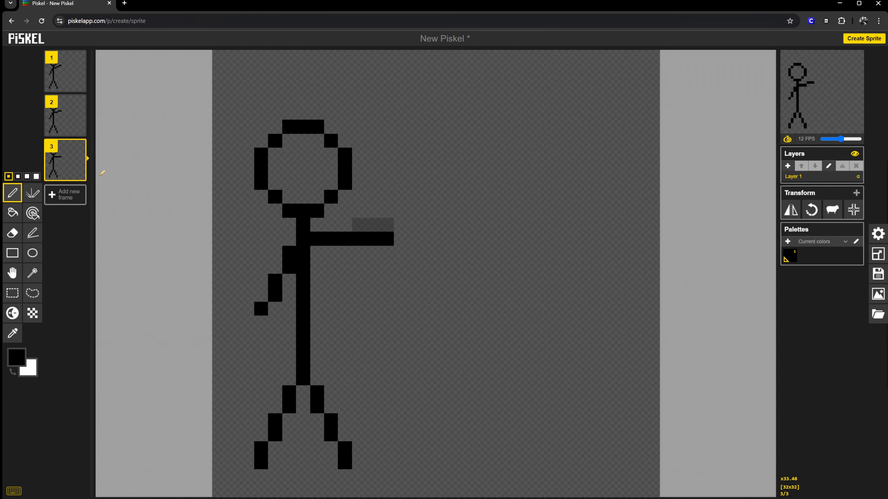
Duplicate frame 3, erase the horizontal arm in the copy and redraw it with its outer half one pixel lower using the Stroke tool
mouse_move(51, 174)
click(79, 174)
click(12, 233)
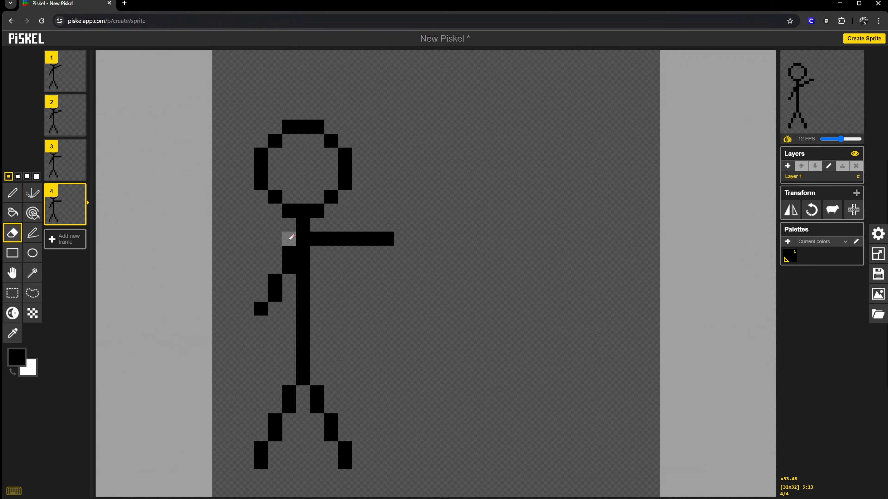
drag(319, 238, 398, 239)
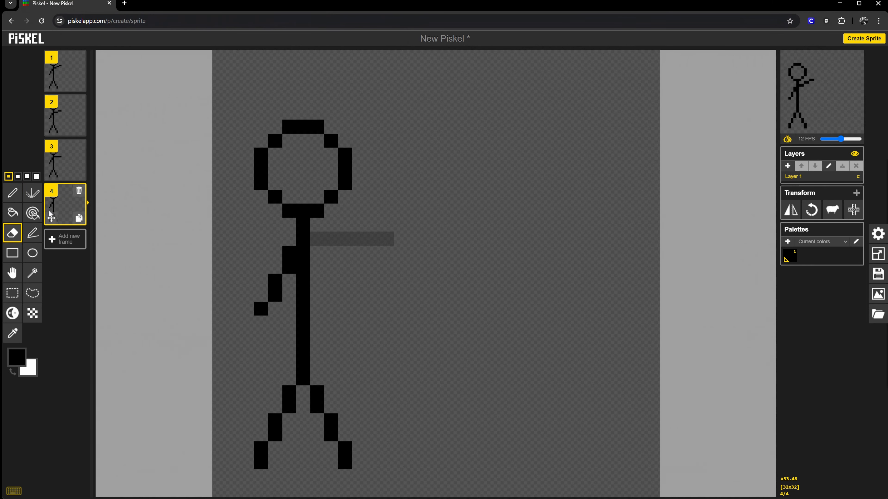
click(12, 192)
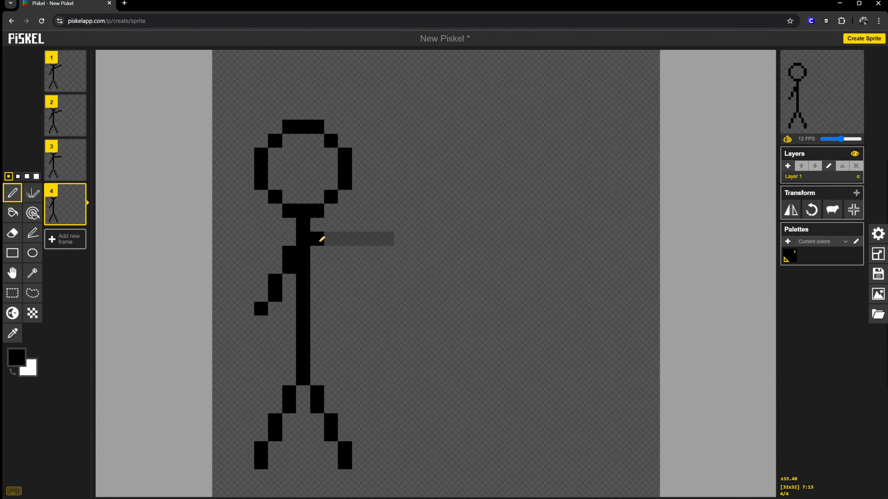
key(ctrl+z)
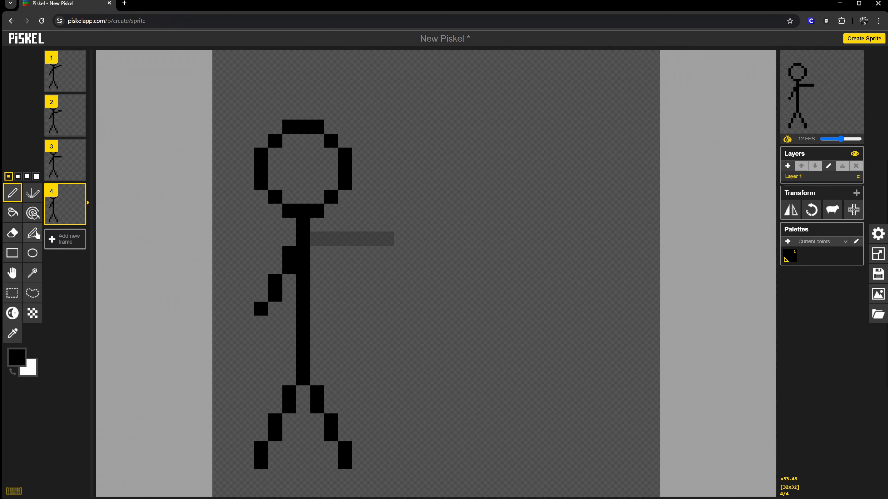
click(33, 233)
drag(317, 239, 386, 249)
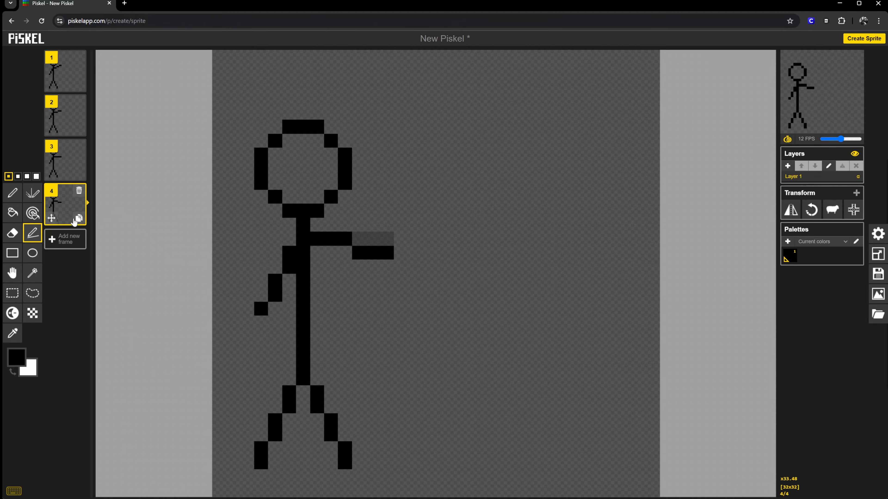
Duplicate frame 4, erase the extended arm in the copy and stroke a new one sloping down 3 px to the hand
click(74, 221)
click(12, 232)
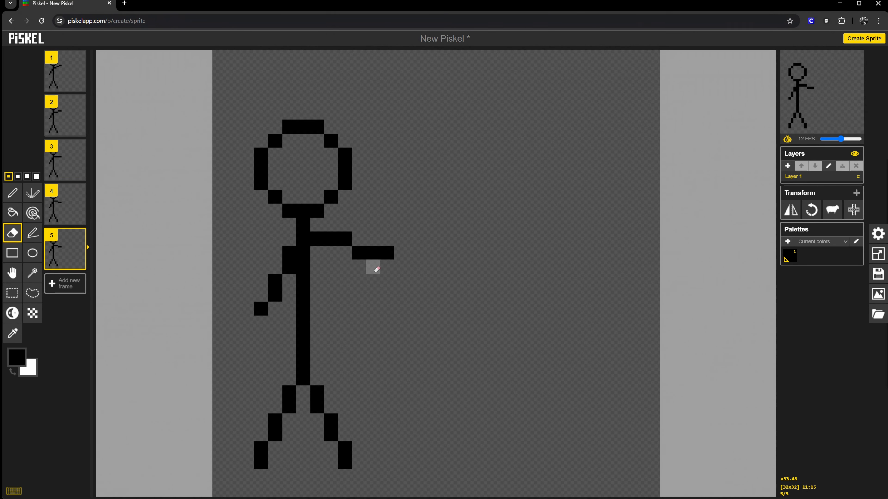
mouse_move(327, 245)
mouse_down()
mouse_move(317, 238)
mouse_move(402, 252)
mouse_up()
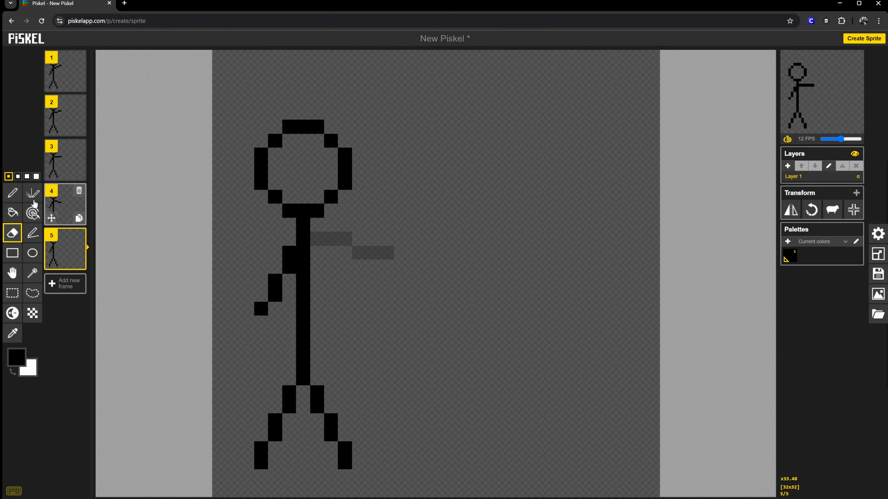
click(32, 232)
mouse_move(317, 239)
mouse_down()
mouse_move(392, 266)
mouse_move(387, 280)
mouse_up()
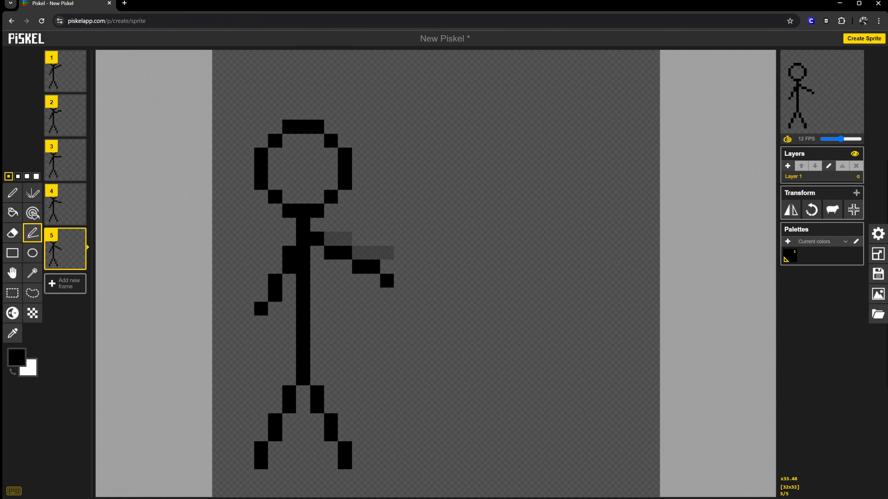
Add a sixth frame with the stick figure's moving arm lowered beside the body, mirroring the other arm, and select the Pen tool
key(n)
key(ctrl+v)
key(p)
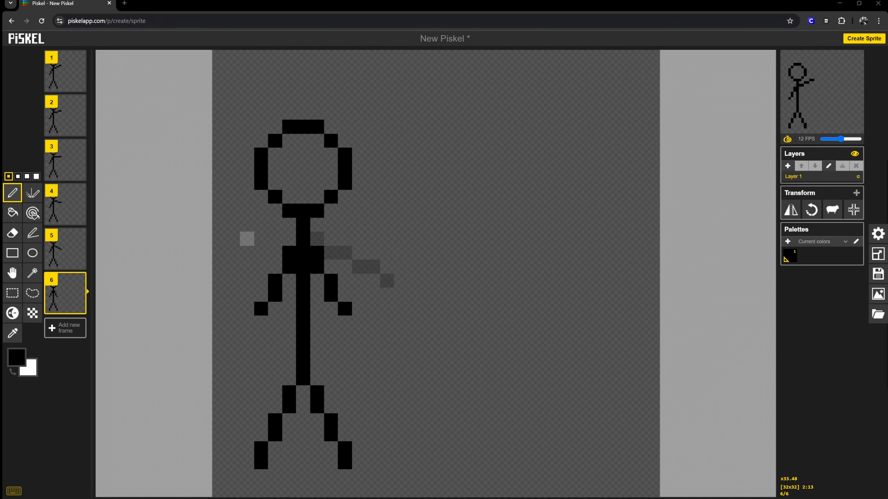
Duplicate frame 5 and then frame 4, placing each copy at the end of the sequence as frames 7 and 8
click(71, 257)
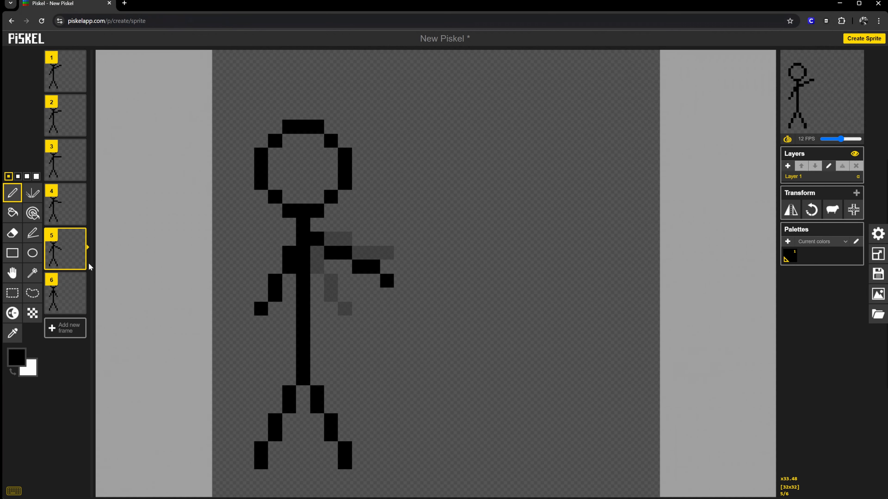
click(79, 262)
drag(64, 293, 64, 355)
click(79, 219)
drag(67, 248, 78, 395)
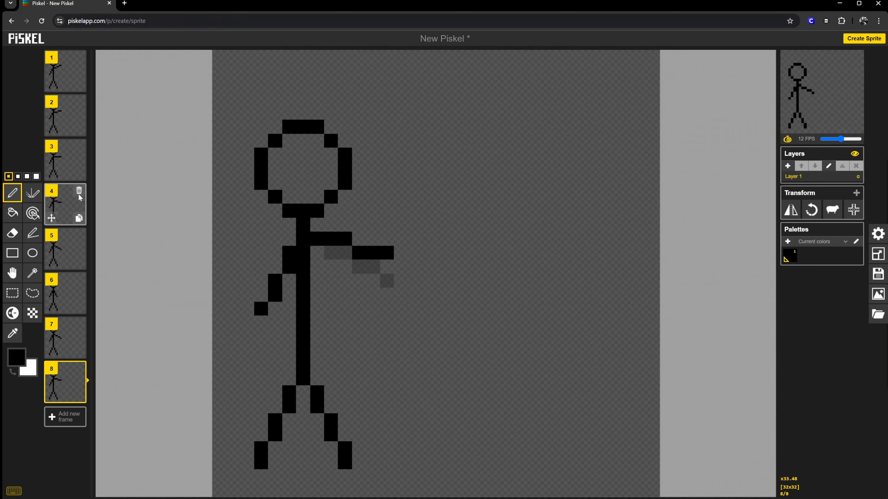
Duplicate frame 3 and then frame 2, placing each copy at the end of the sequence as frames 9 and 10
click(69, 341)
click(66, 307)
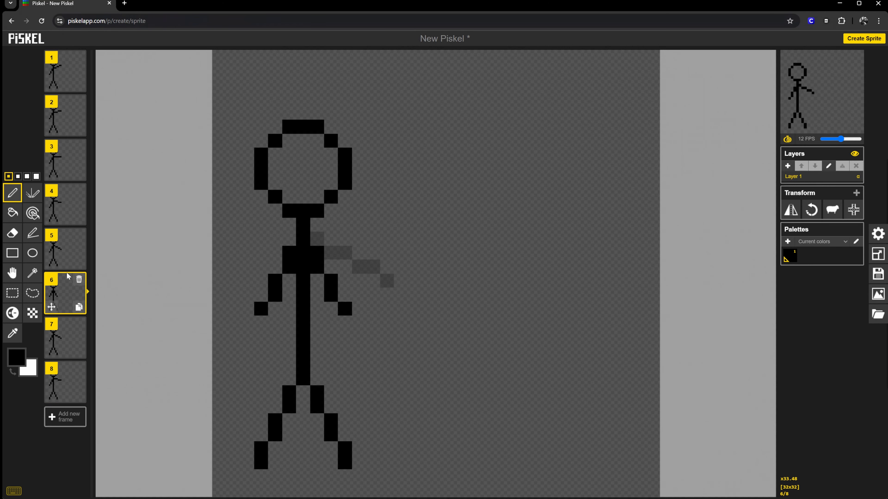
click(66, 164)
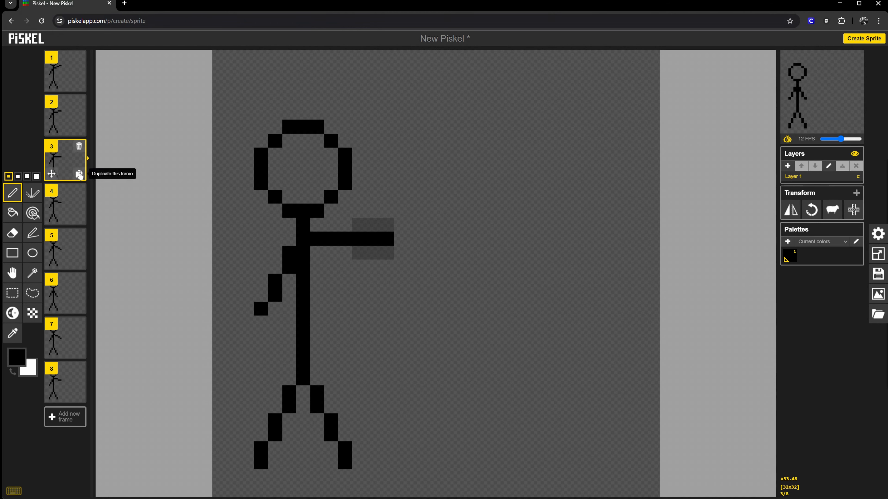
click(80, 175)
drag(79, 217, 80, 463)
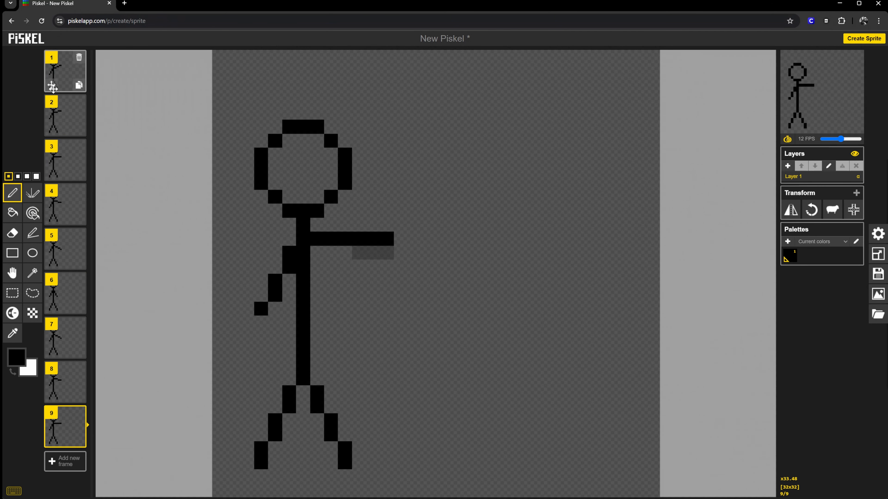
click(79, 130)
drag(68, 159, 84, 465)
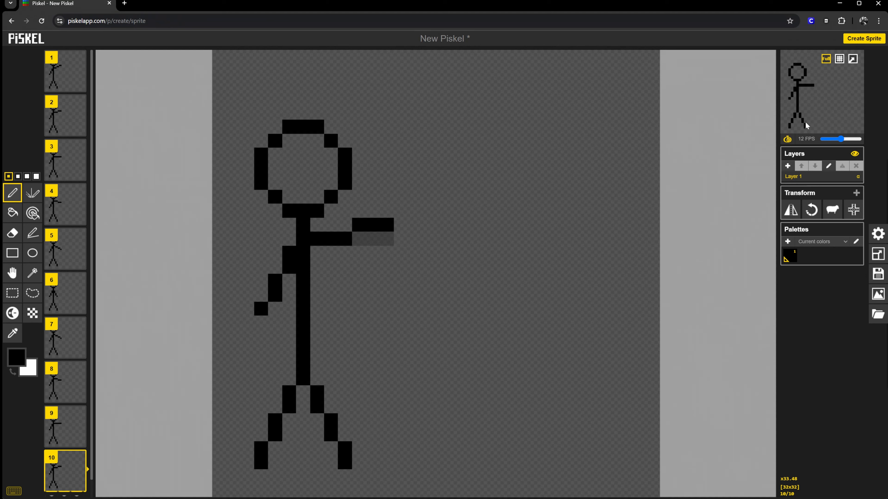
Try the horizontal flip on frame 10, flip it back, and try mirroring frames 1, 2 and 3
click(789, 216)
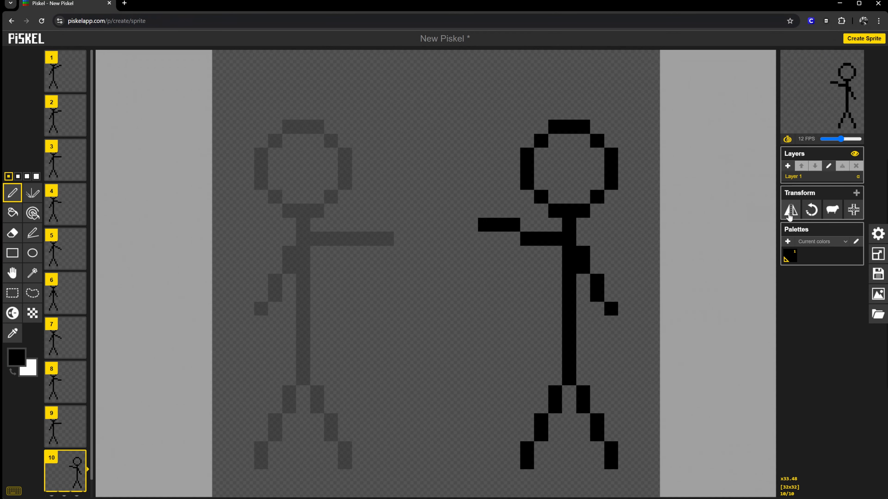
click(789, 216)
click(63, 73)
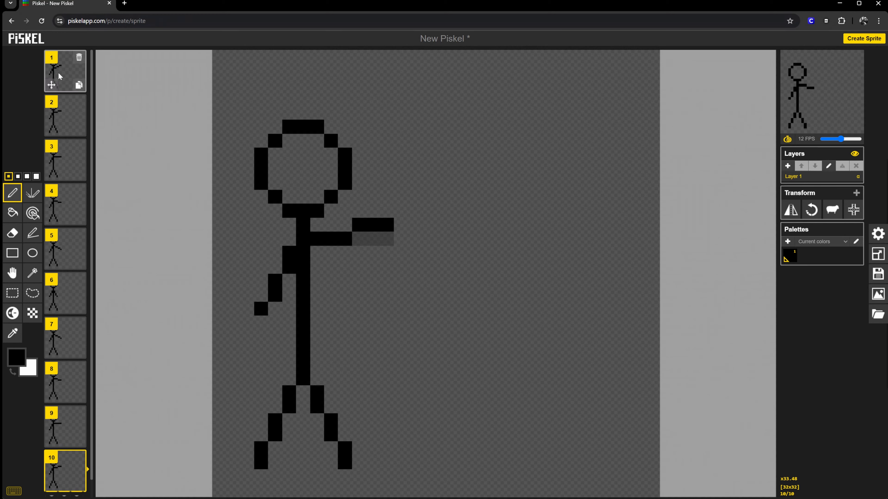
click(790, 212)
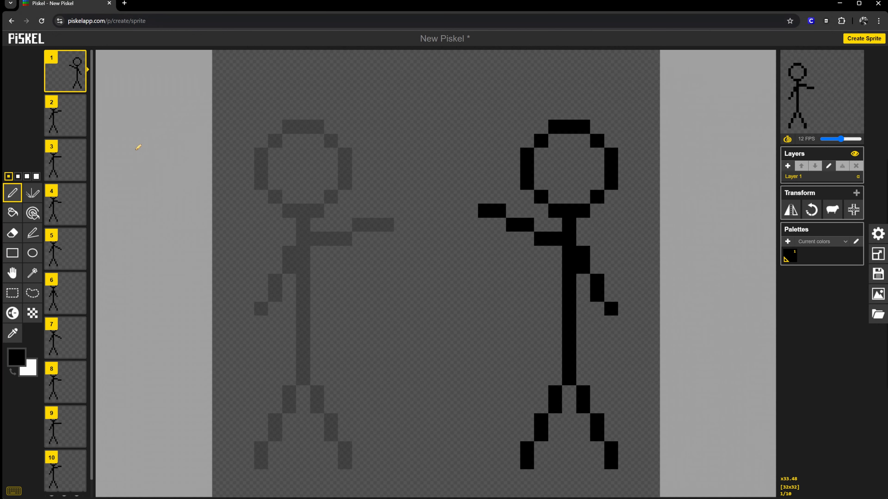
click(64, 115)
click(790, 210)
click(87, 168)
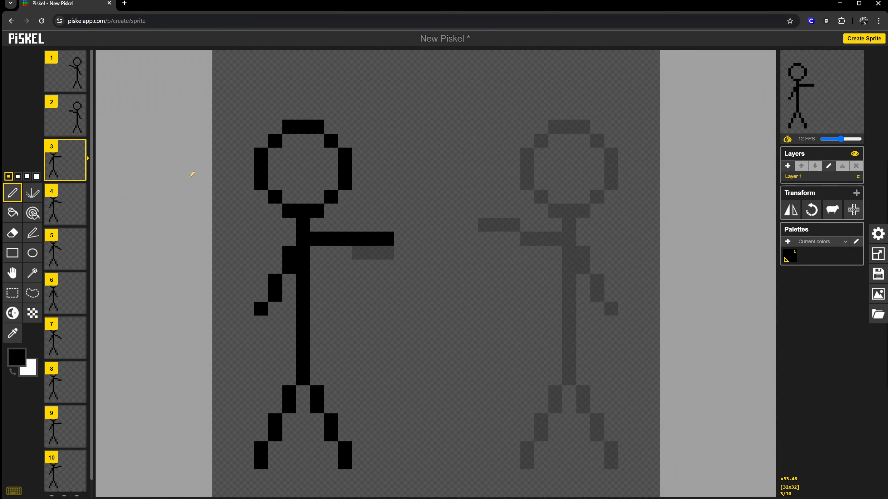
click(794, 209)
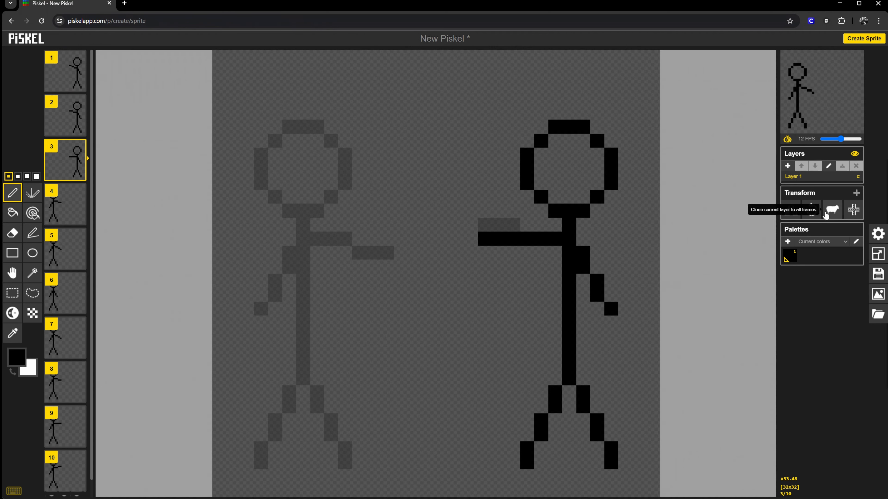
click(811, 210)
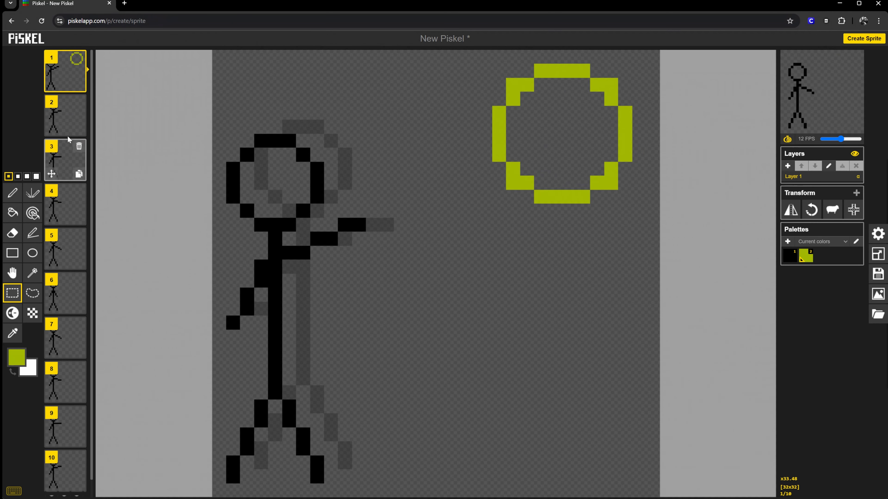
Align the contents of frame 1, the stick figure and the green circle, to the centre of the canvas
click(70, 123)
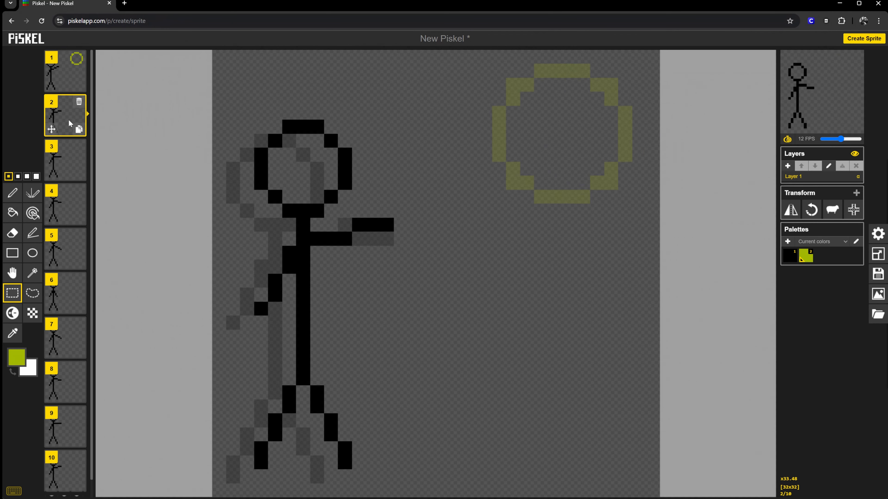
click(65, 74)
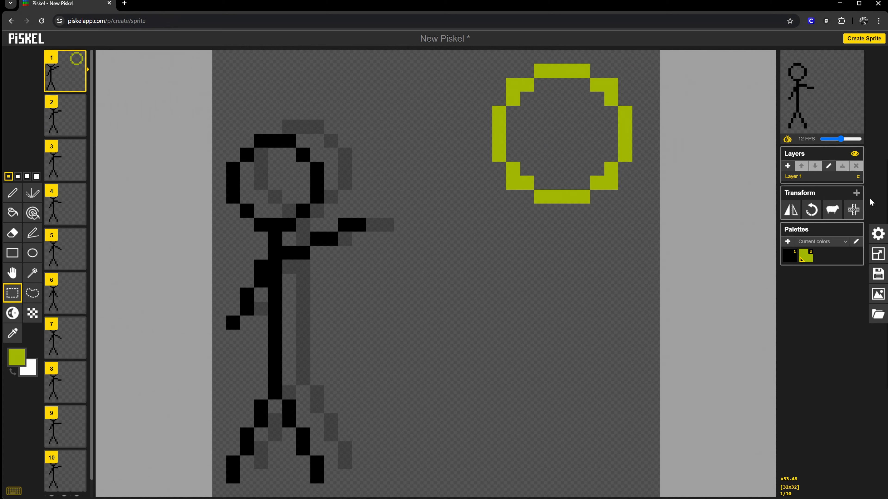
click(853, 210)
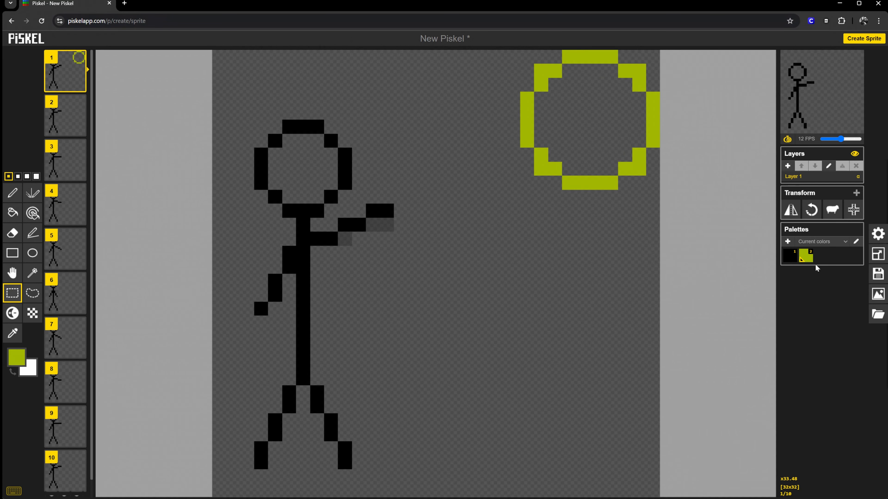
Create a new palette containing a red, an olive green and the blue #4561C1
click(788, 242)
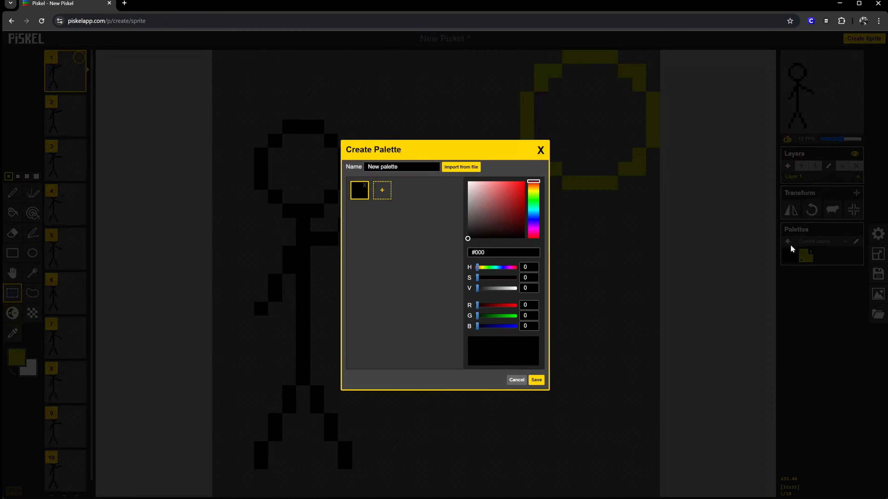
mouse_move(503, 199)
mouse_down()
mouse_move(525, 202)
mouse_move(517, 197)
mouse_up()
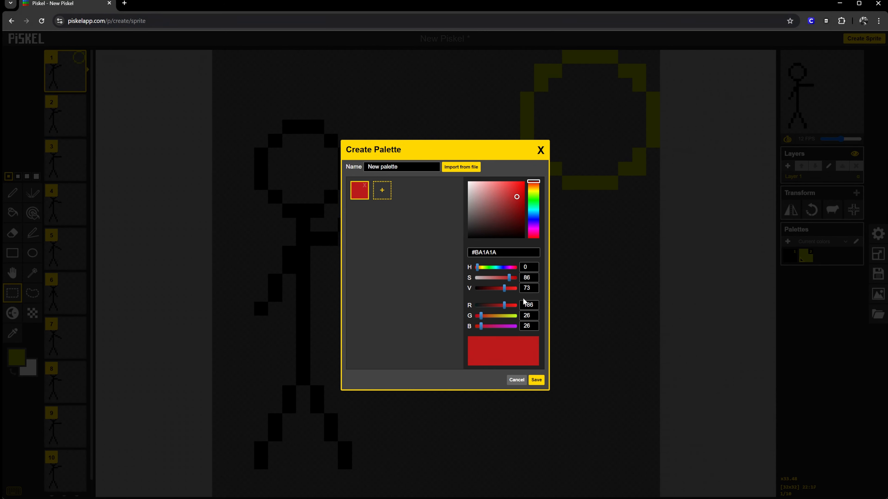
click(382, 190)
click(404, 190)
click(533, 217)
click(505, 196)
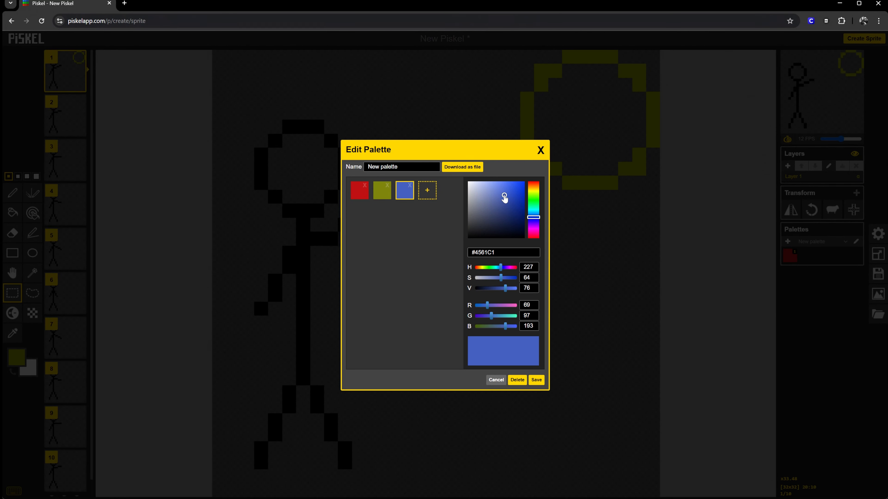
Add dark navy #09143B, black #000 and white #FFF to the new palette and save it
click(427, 191)
click(516, 226)
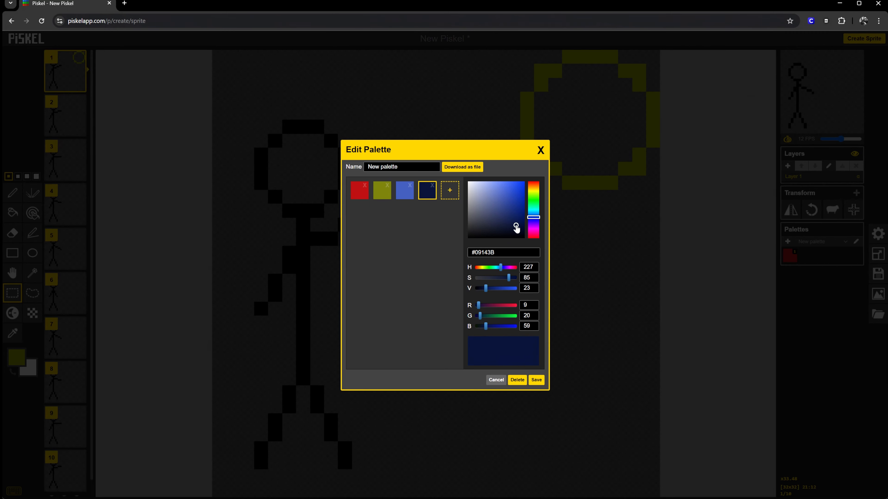
click(444, 193)
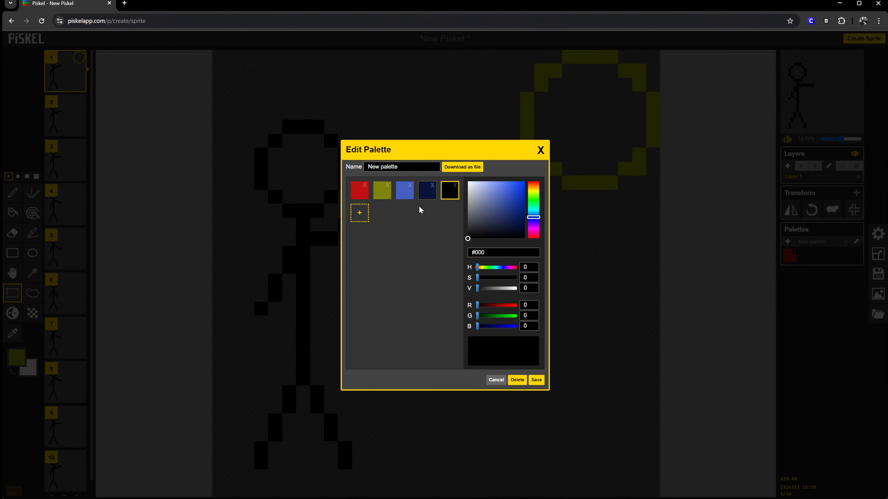
click(359, 213)
click(468, 182)
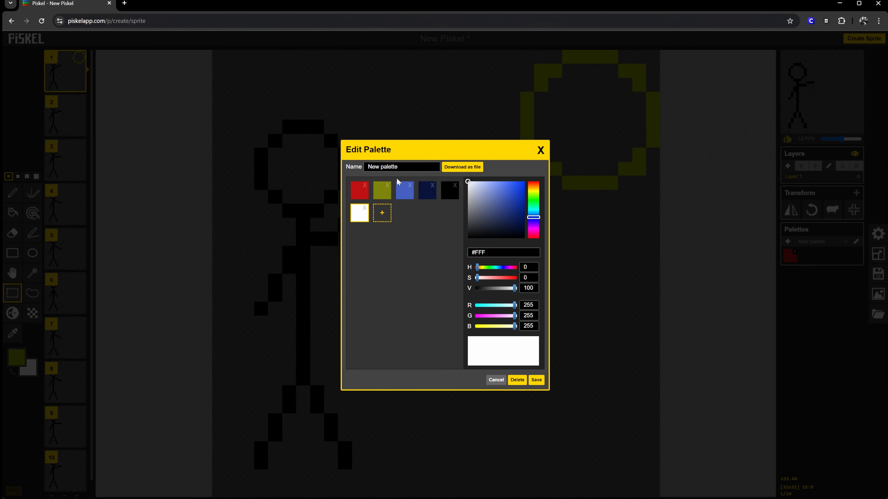
click(536, 380)
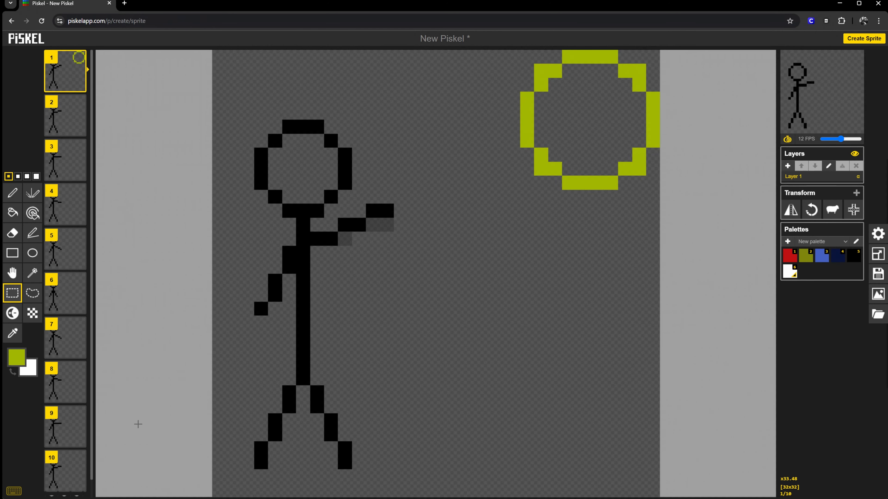
Examine the hex code of the primary colour in its colour picker
click(17, 357)
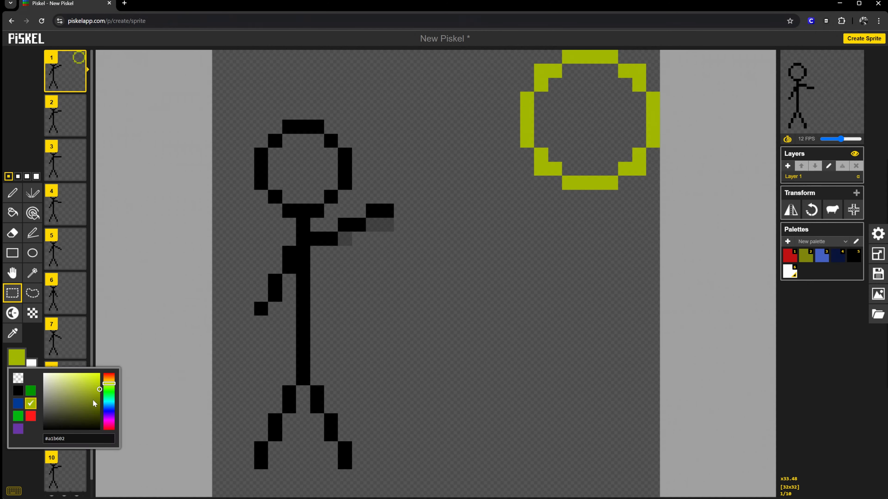
click(72, 440)
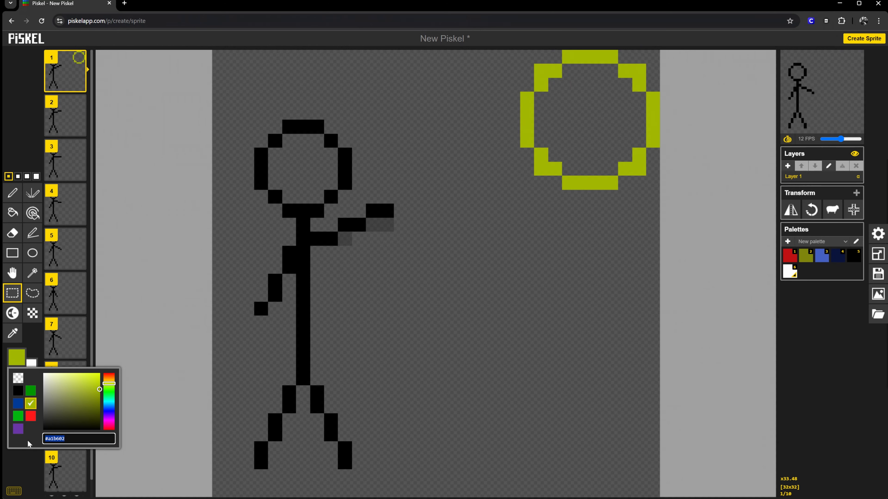
click(219, 407)
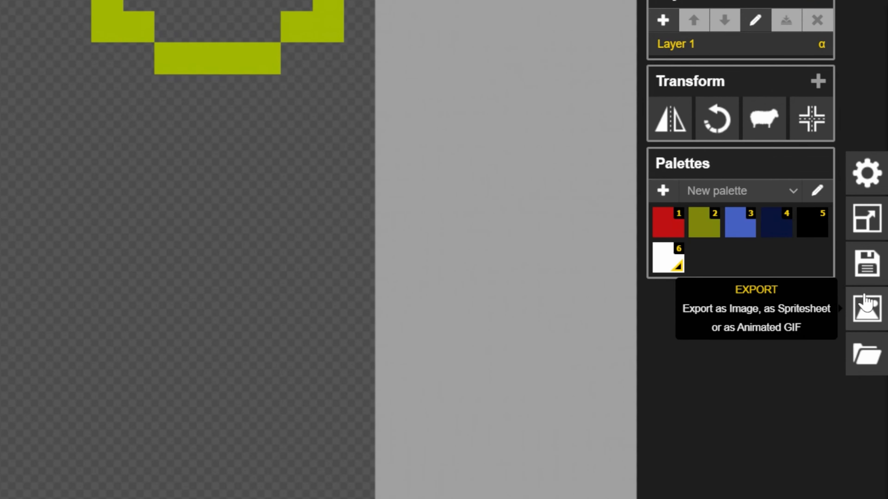
Save the sprite offline as a .piskel file and in the browser under the title New Piskel
click(869, 260)
click(703, 207)
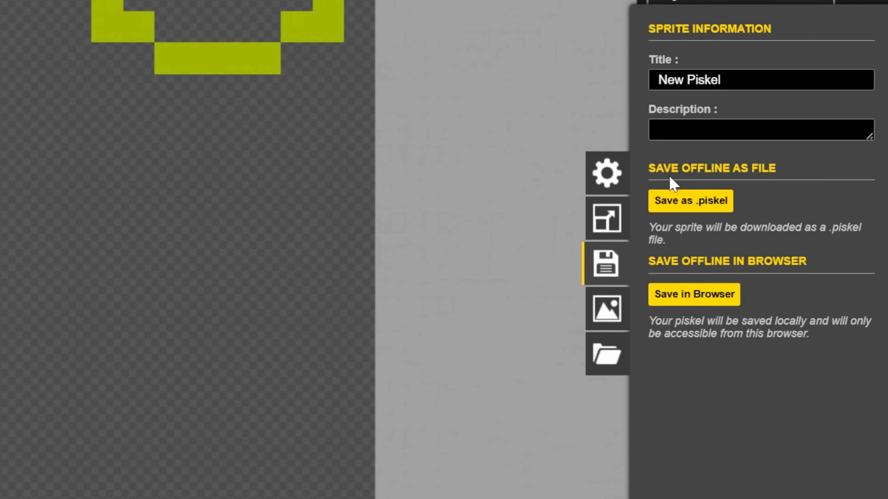
click(706, 300)
click(685, 209)
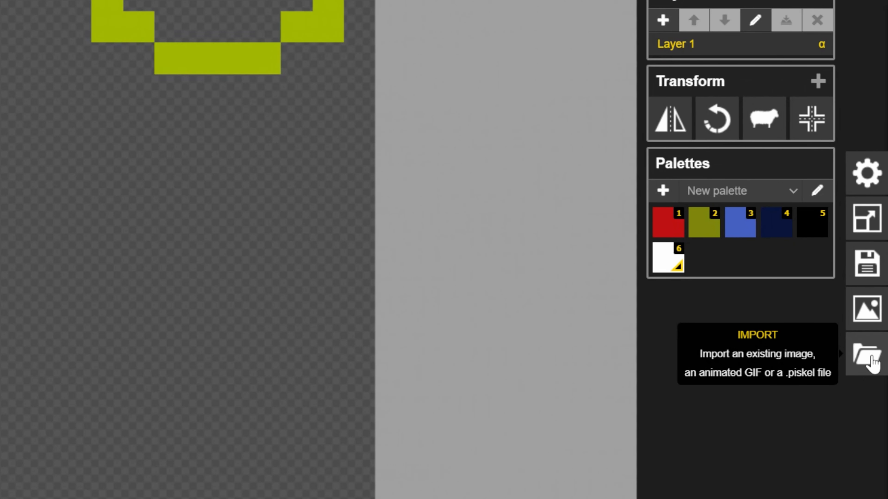
Export the animation as a PNG spritesheet file with 3 columns and 4 rows at 1.0x scale
click(870, 360)
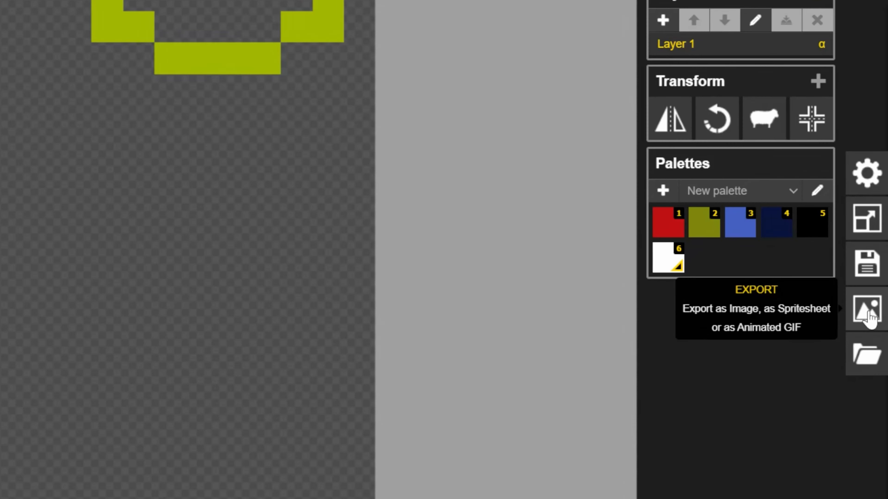
click(878, 295)
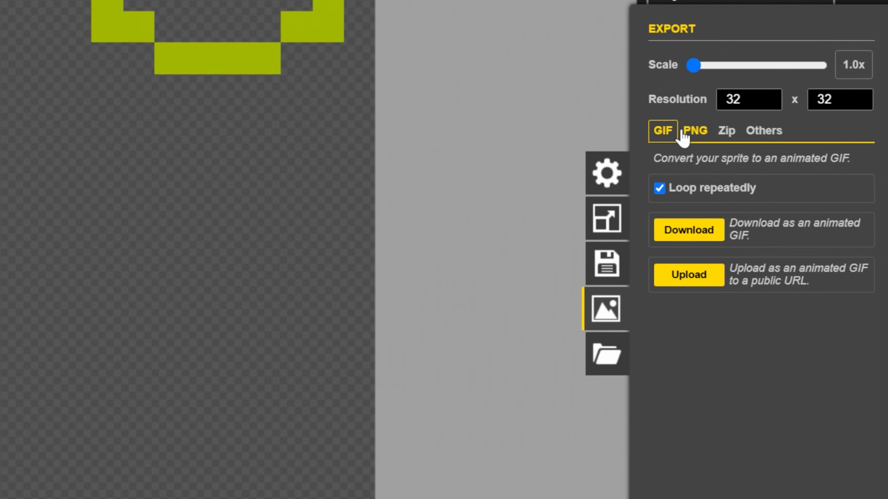
click(694, 134)
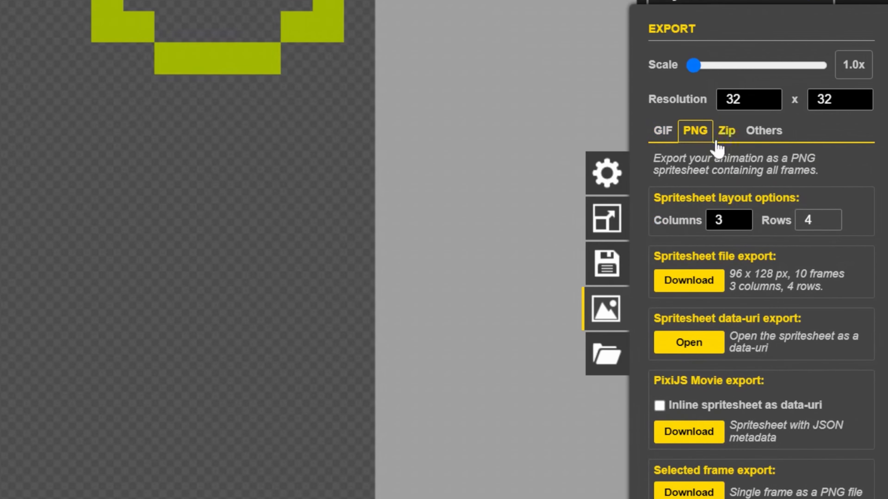
click(695, 284)
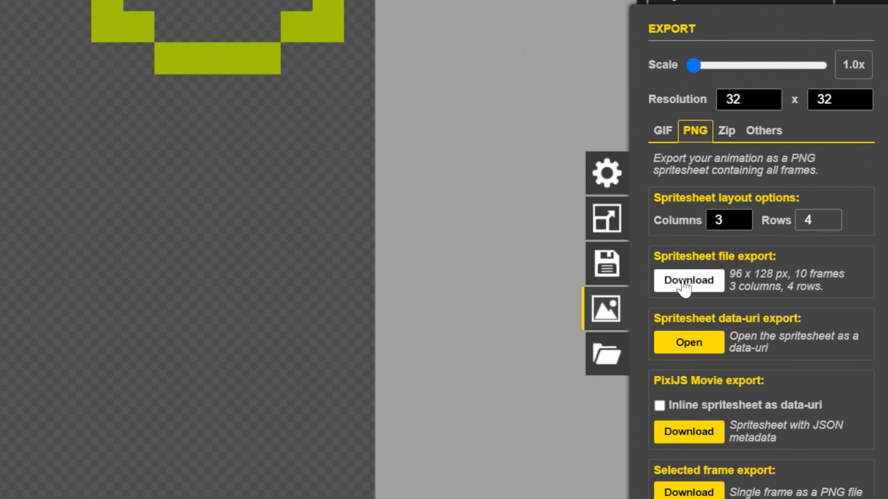
click(690, 290)
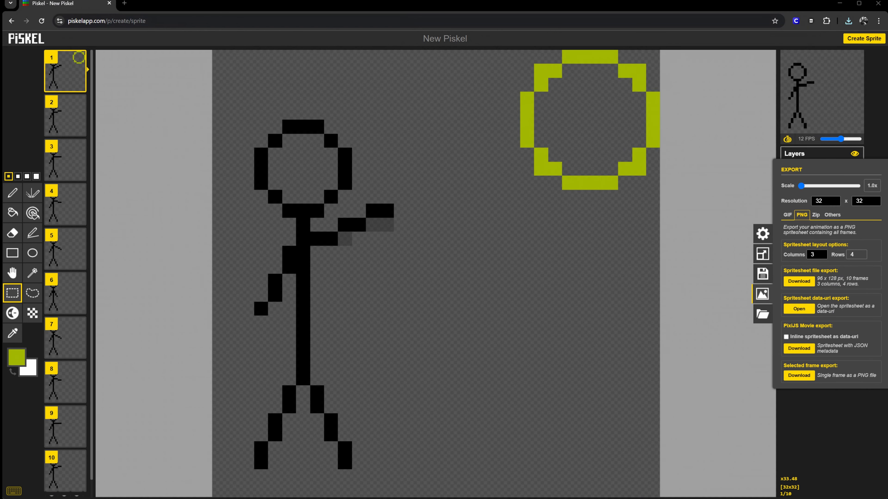
Review the Zip and other export formats, and download the sprite as a repeatedly looping animated GIF at 32 x 32
click(817, 216)
click(835, 216)
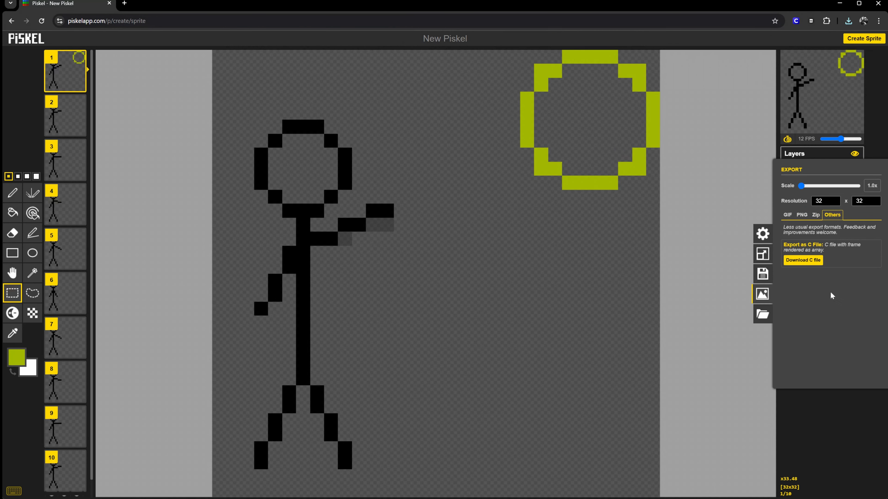
click(786, 215)
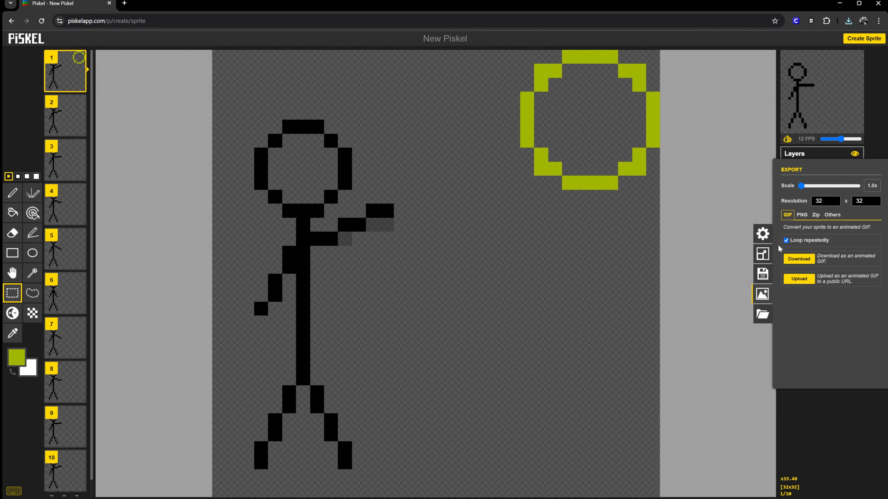
click(799, 259)
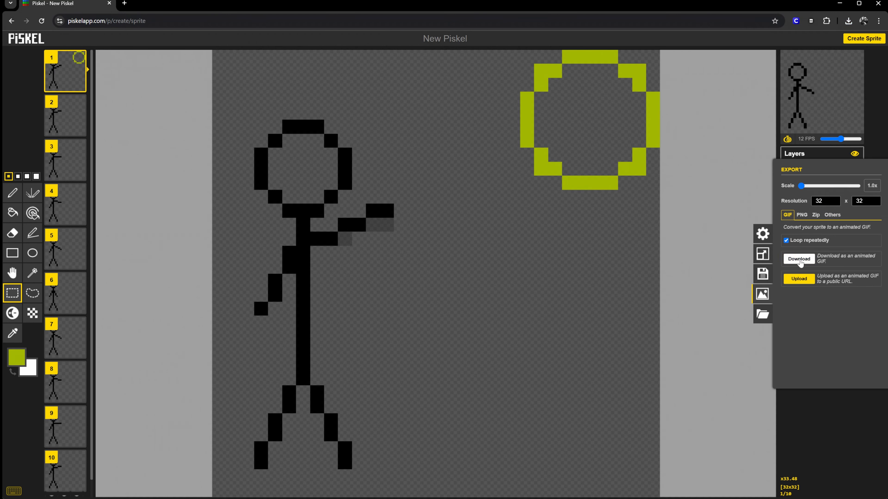
Import images.jpg as a single image resized to 32 x 32 and combine it with the sprite as a new frame
click(813, 416)
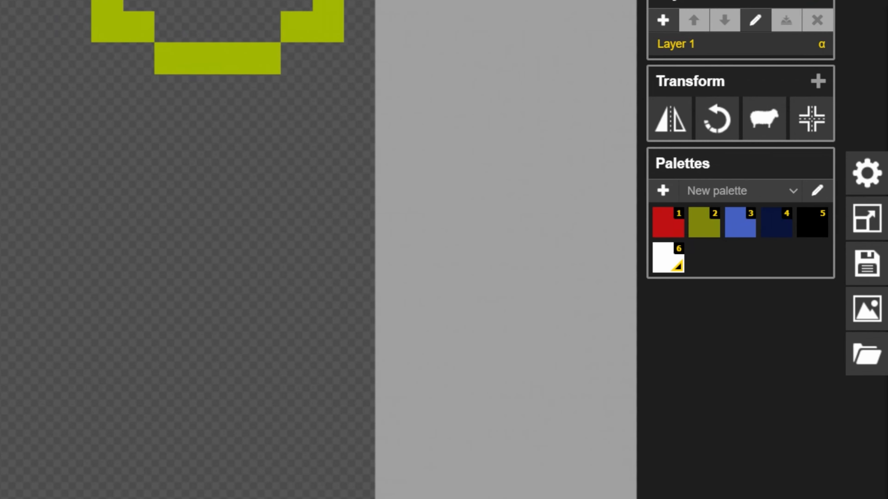
click(867, 354)
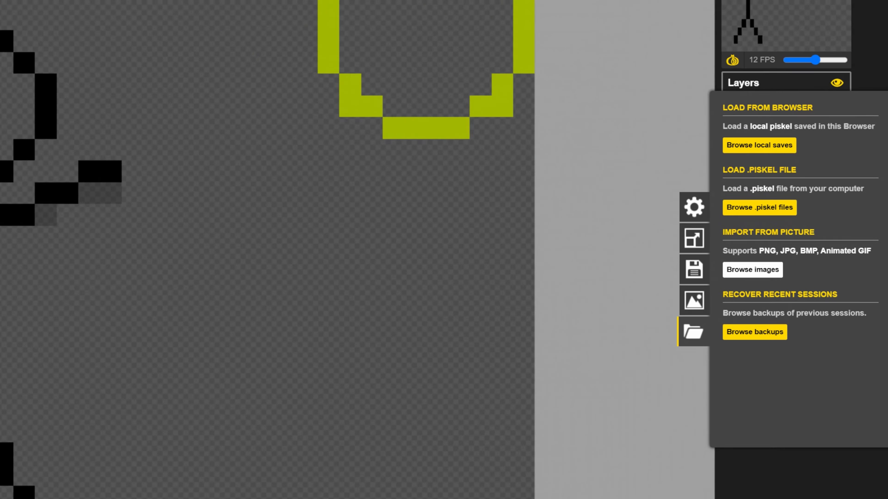
click(692, 264)
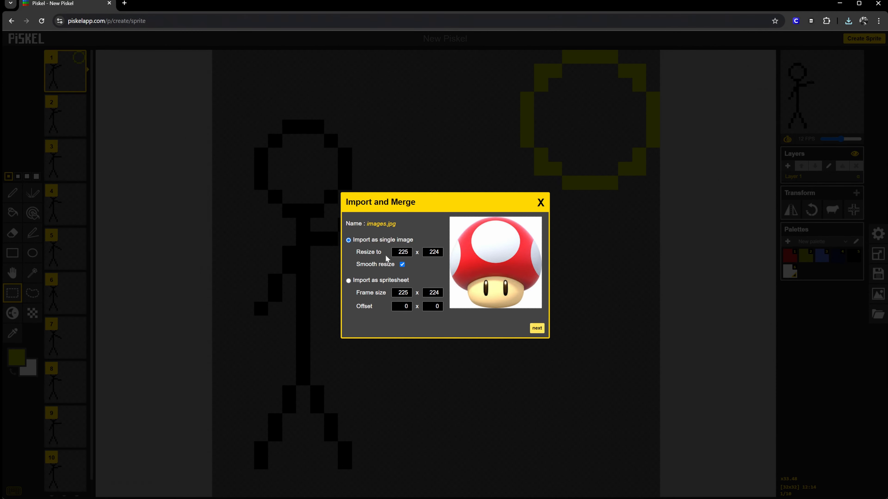
drag(402, 252, 423, 252)
click(537, 330)
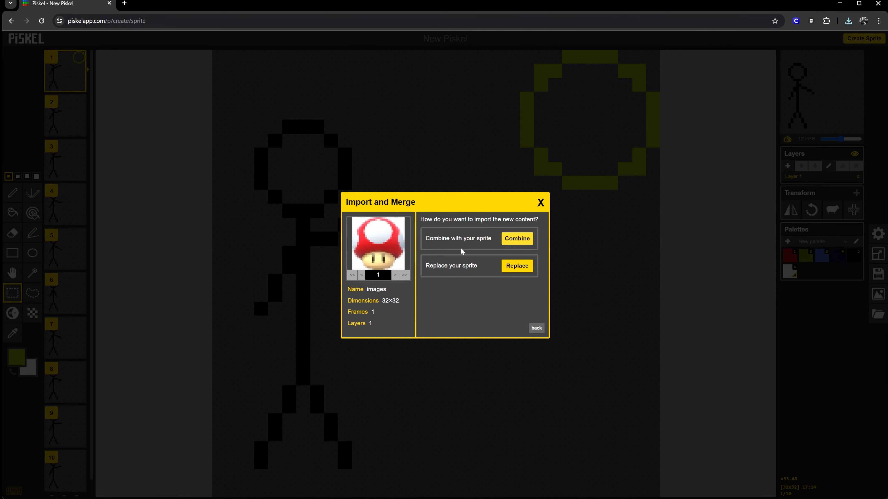
click(520, 239)
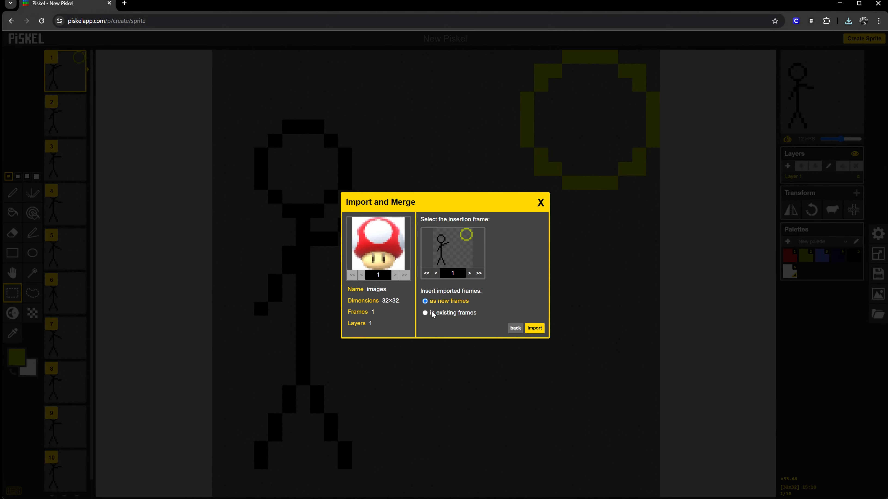
click(534, 328)
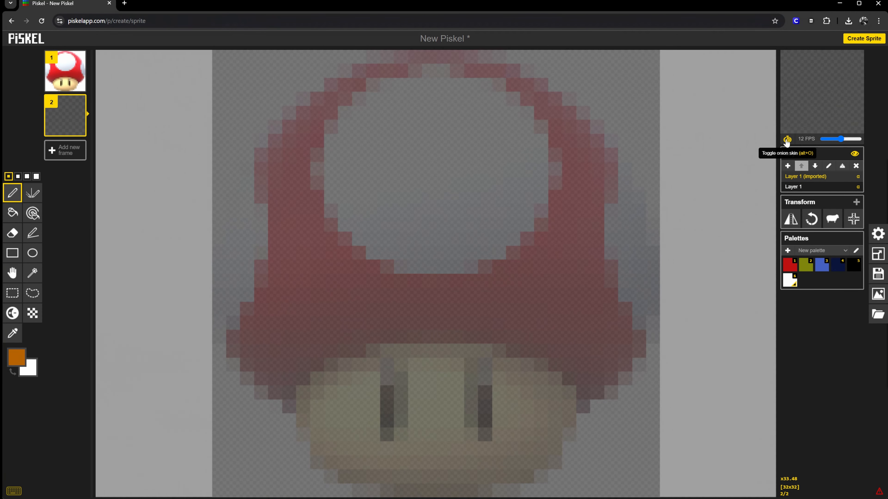
Set the preview speed to 0 FPS and trace the mushroom cap's top edge in orange on frame 2, using the onion skin as guide
drag(840, 139, 815, 137)
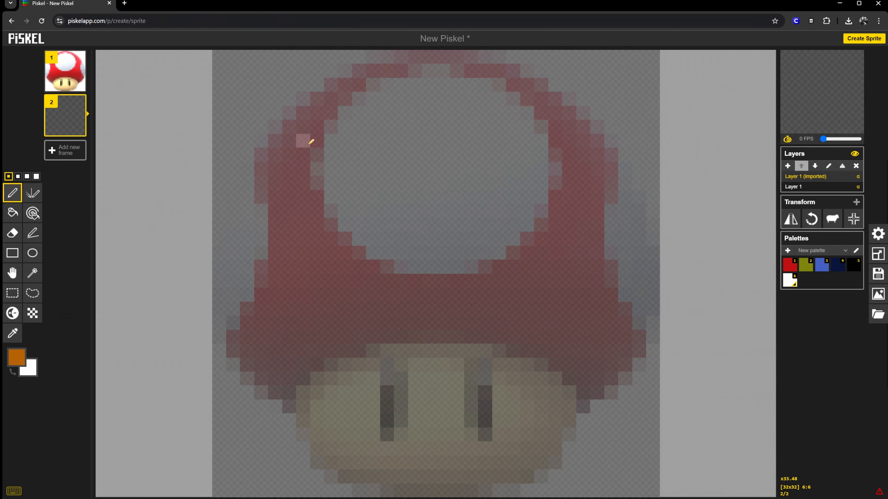
mouse_move(260, 155)
mouse_down()
mouse_move(307, 95)
mouse_move(411, 60)
mouse_move(461, 54)
mouse_move(513, 69)
mouse_move(553, 95)
mouse_move(596, 138)
mouse_move(611, 169)
mouse_up()
drag(409, 58, 379, 65)
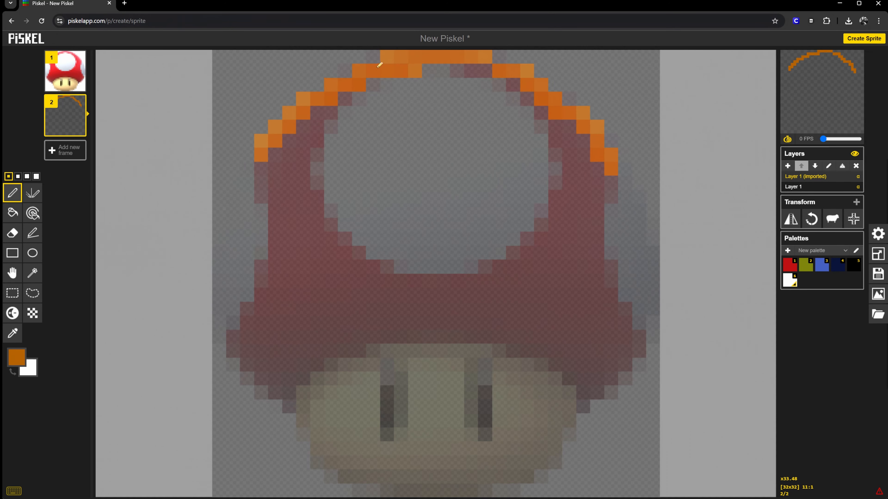
drag(485, 64, 472, 66)
click(787, 139)
click(787, 139)
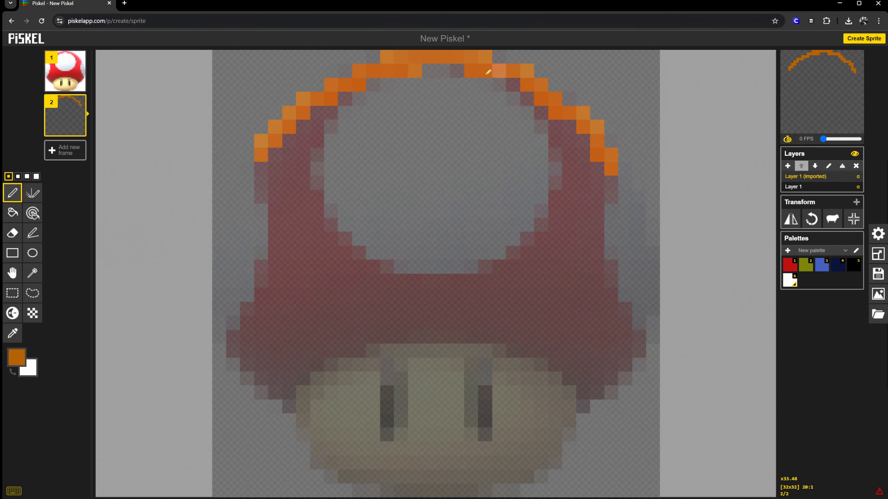
Trace the left side and the curved underside of the mushroom cap in orange on frame 2
mouse_move(272, 149)
mouse_down()
mouse_move(247, 170)
mouse_move(231, 237)
mouse_move(231, 307)
mouse_move(245, 365)
mouse_move(290, 406)
mouse_move(315, 376)
mouse_move(395, 342)
mouse_move(473, 334)
mouse_move(541, 353)
mouse_move(580, 402)
mouse_move(577, 395)
mouse_up()
click(504, 350)
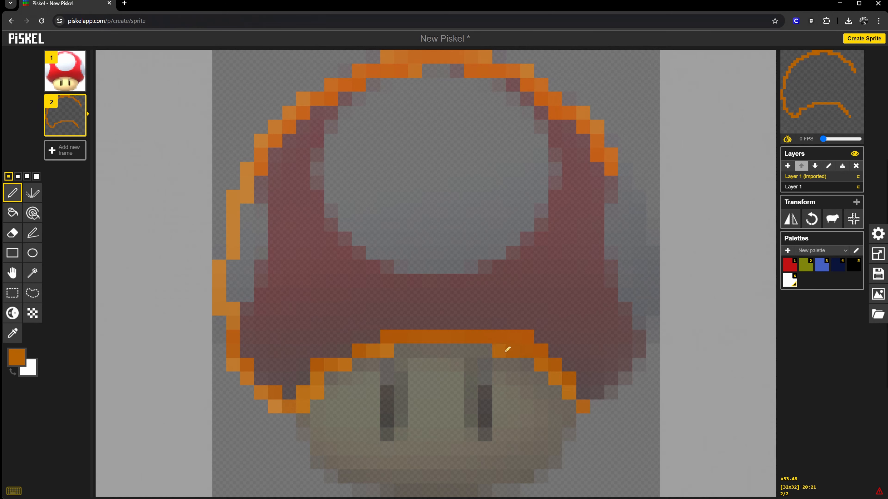
click(378, 340)
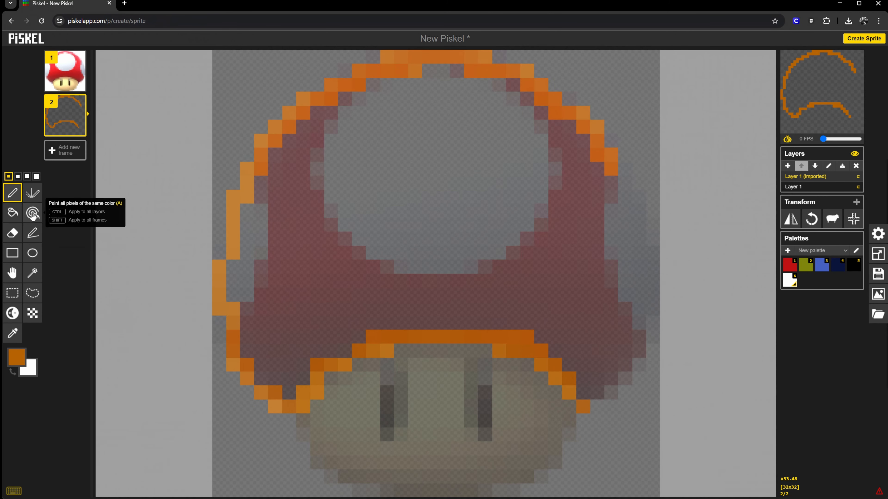
Trace the cap's central spot, both eyes and the missing right side of the cap with the vertical mirror pen
click(32, 193)
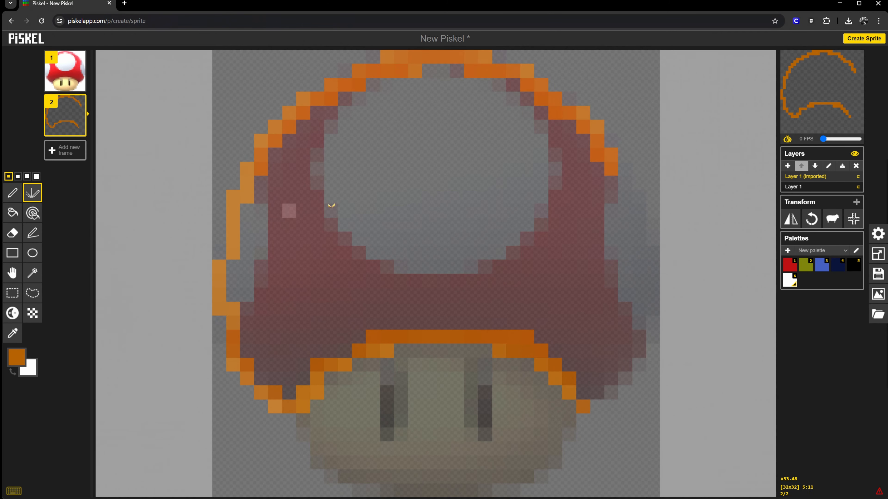
mouse_move(468, 84)
mouse_down()
mouse_move(525, 90)
mouse_move(550, 143)
mouse_move(559, 186)
mouse_move(517, 243)
mouse_move(469, 267)
mouse_move(435, 267)
mouse_up()
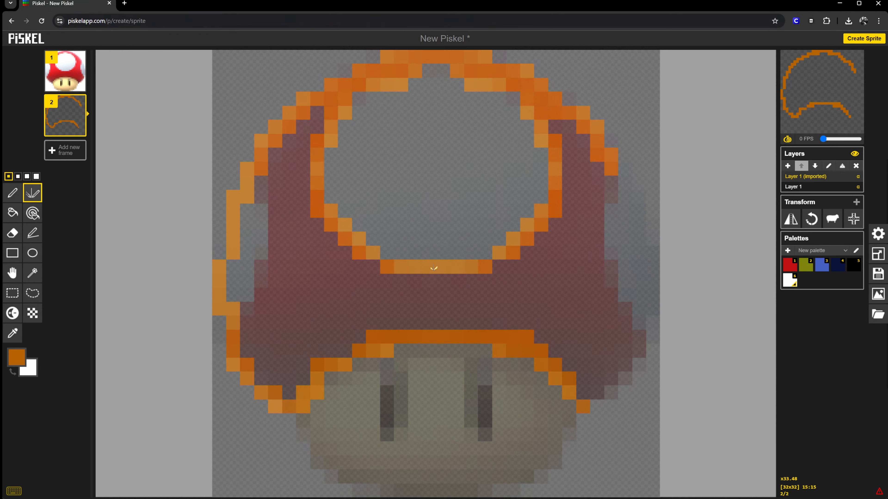
mouse_move(471, 378)
mouse_down()
mouse_move(481, 427)
mouse_move(480, 378)
mouse_up()
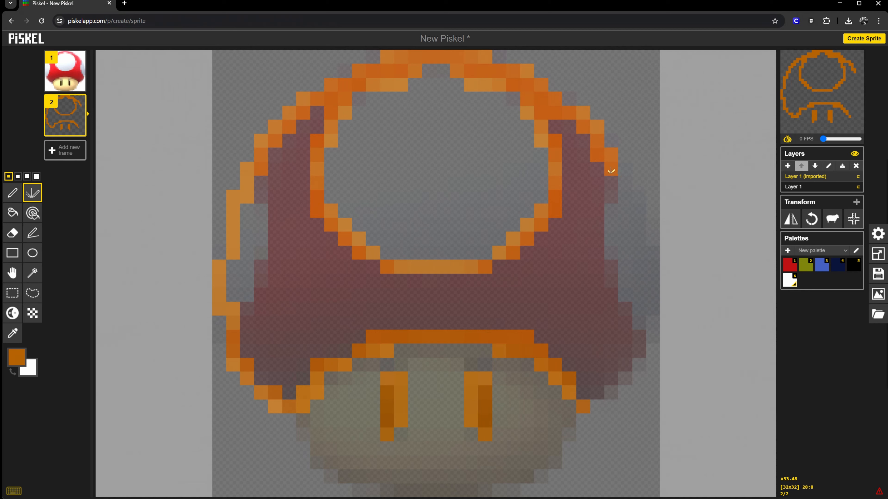
mouse_move(612, 168)
mouse_down()
mouse_move(642, 213)
mouse_move(653, 270)
mouse_move(639, 330)
mouse_move(610, 387)
mouse_move(590, 391)
mouse_up()
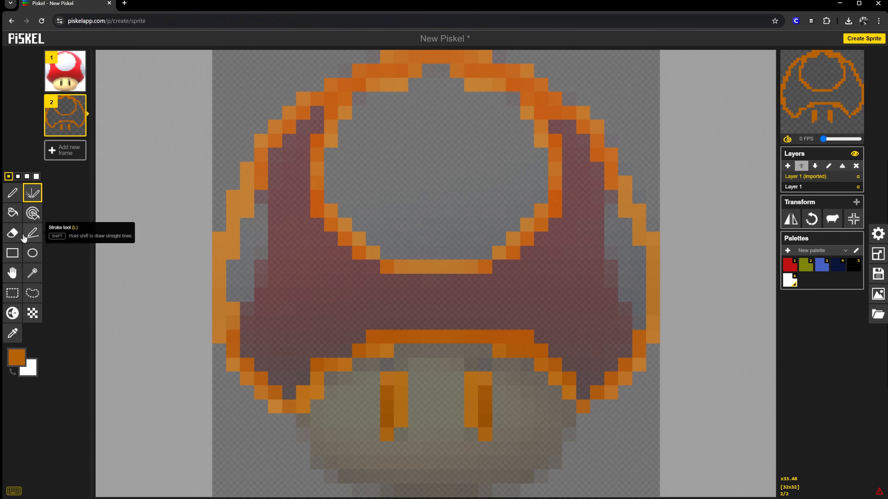
Fill the outlined mushroom cap with orange and turn off the onion skin to view the tracing alone
click(12, 213)
click(283, 266)
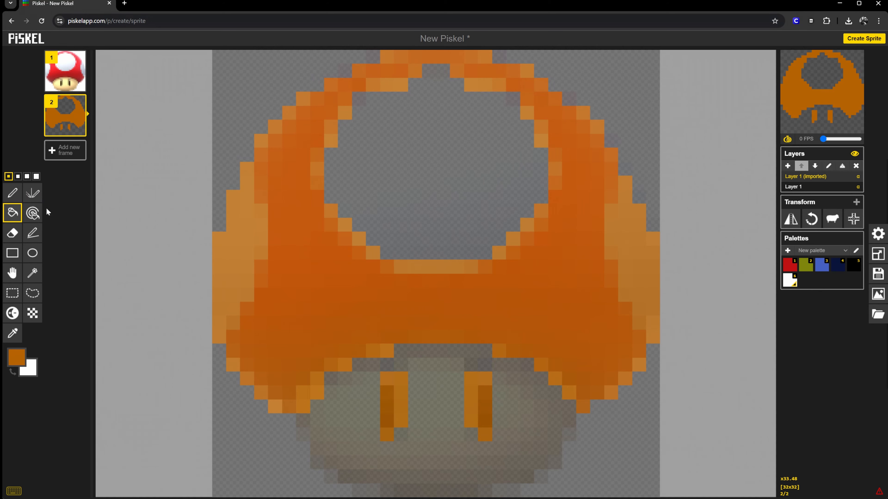
click(787, 139)
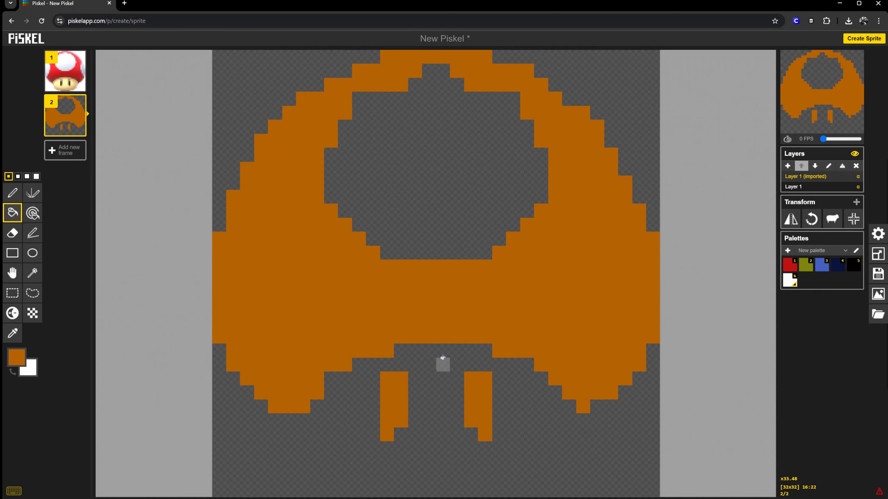
click(12, 193)
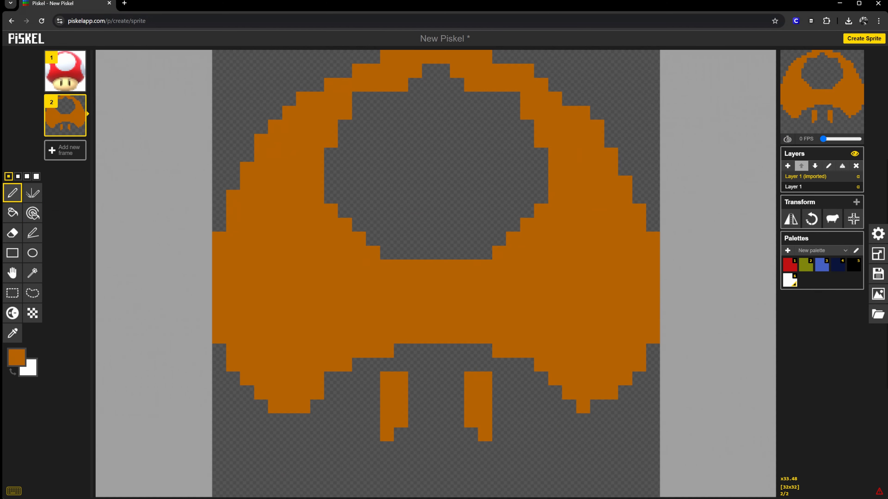